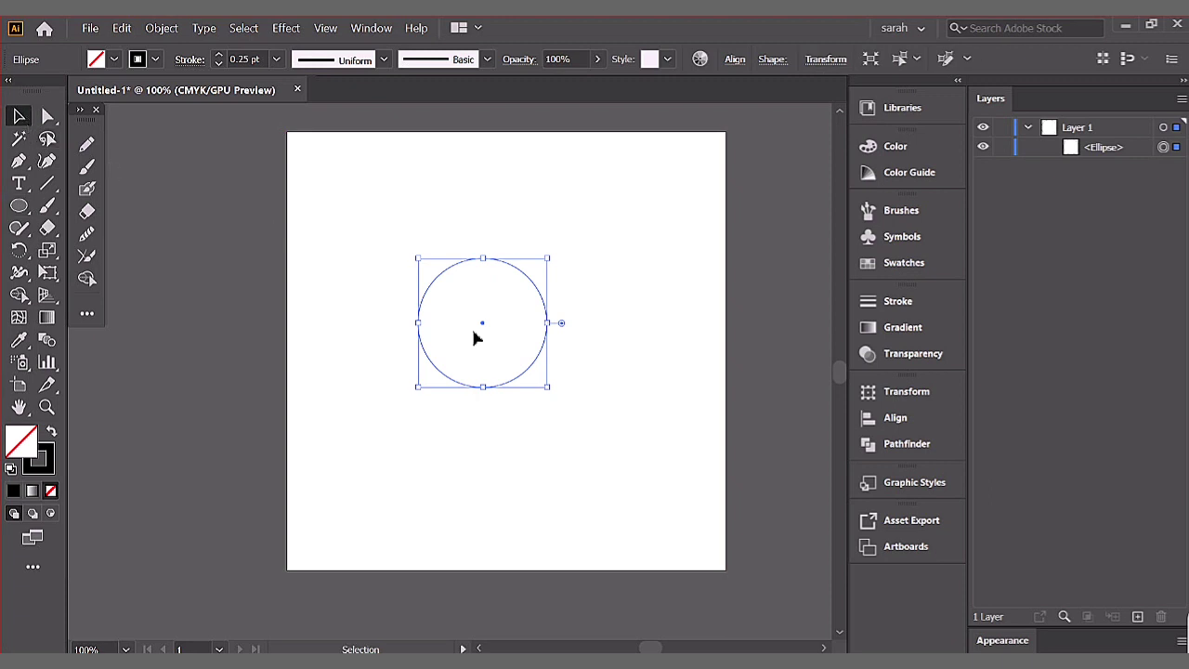
- Duplicate the circle sideways and downward by its radius to form a two-by-two arrangement of four overlapping circles
drag(548, 341, 612, 341)
drag(676, 243, 381, 383)
drag(499, 386, 502, 452)
drag(631, 247, 423, 430)
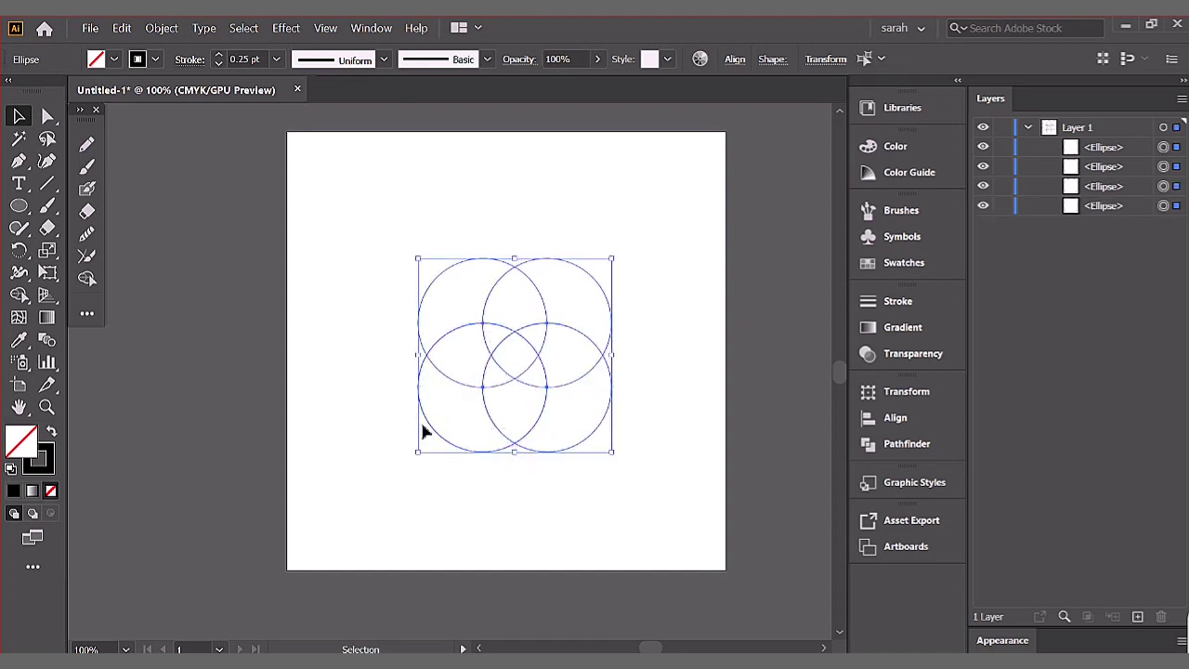
- Use Shape Builder on the four circles to remove everything except the pointed overlap at the upper middle
drag(395, 224, 588, 465)
click(19, 295)
mouse_move(445, 358)
mouse_down()
mouse_move(424, 404)
mouse_move(523, 374)
mouse_move(498, 351)
mouse_move(565, 351)
mouse_move(544, 348)
mouse_move(580, 325)
mouse_move(570, 355)
mouse_up()
alt+click(461, 320)
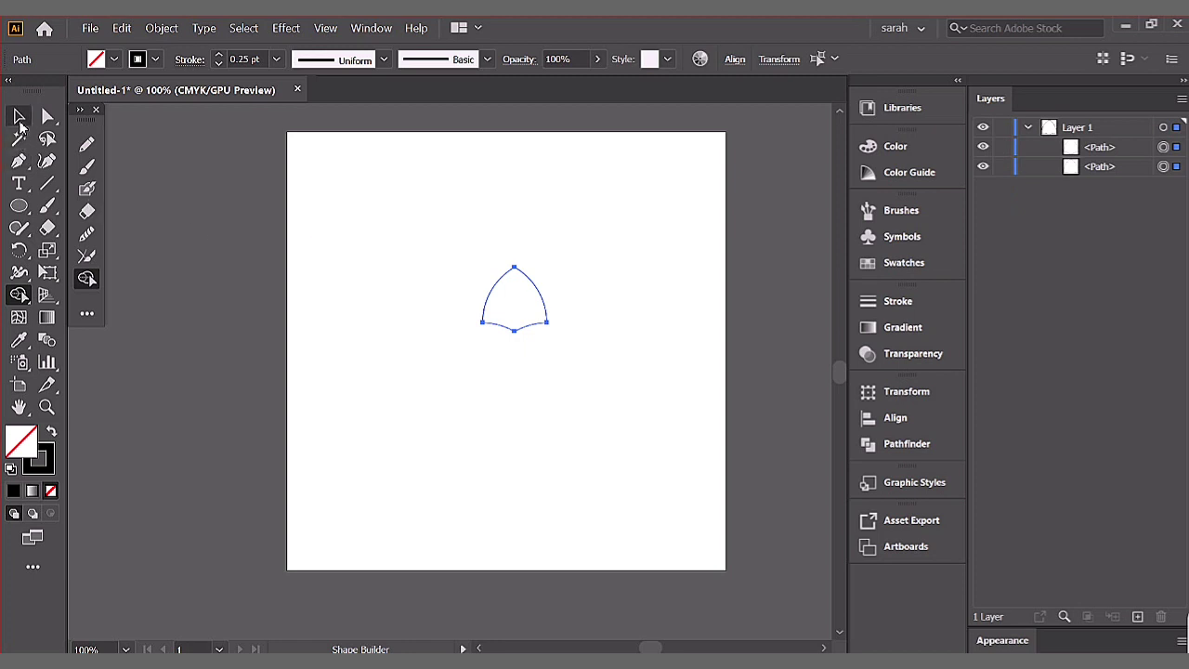
- Enlarge the remaining shape, rotate it 180°, and position it as a shield above the artboard centre with a smaller shield inside
click(18, 116)
click(485, 326)
drag(550, 333, 486, 287)
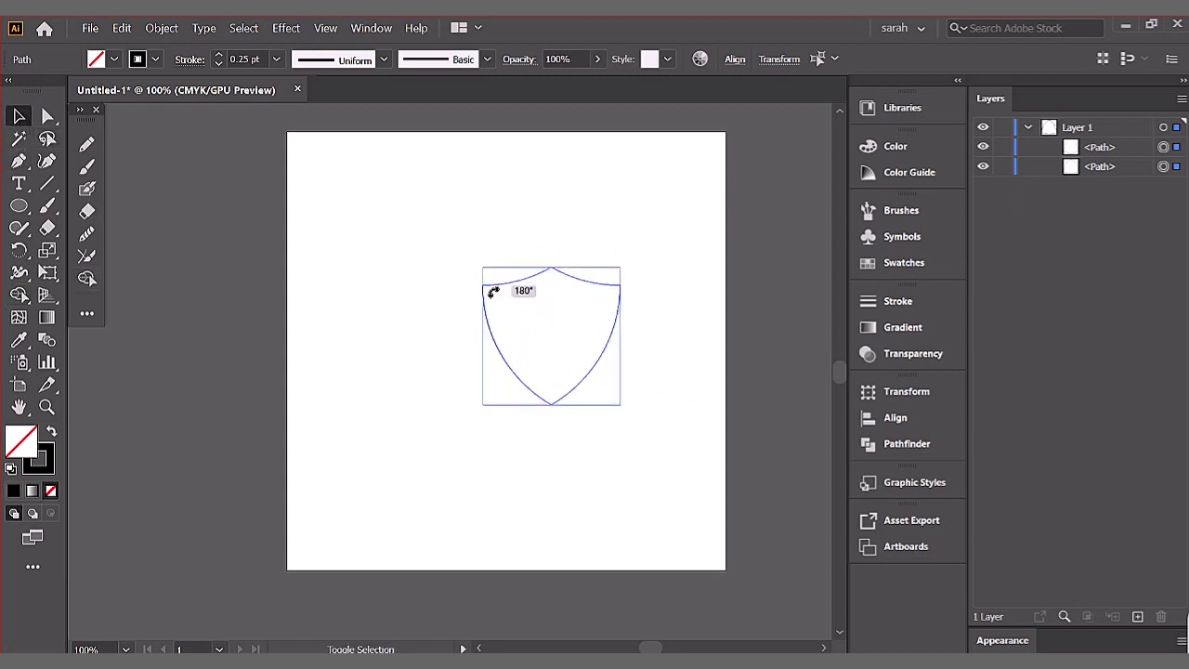
drag(593, 281, 537, 260)
click(548, 206)
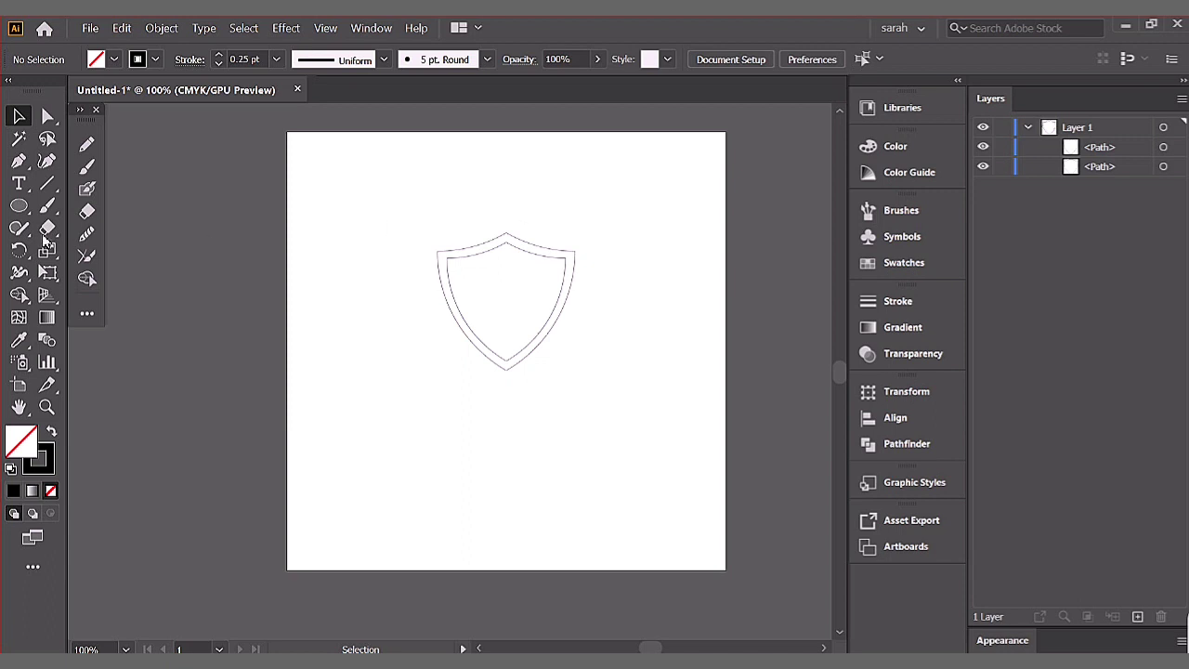
- Draw a long vertical line beside the shield with a 0.5 pt stroke and duplicate it a short distance to the right
click(48, 183)
drag(290, 266, 296, 489)
key(v)
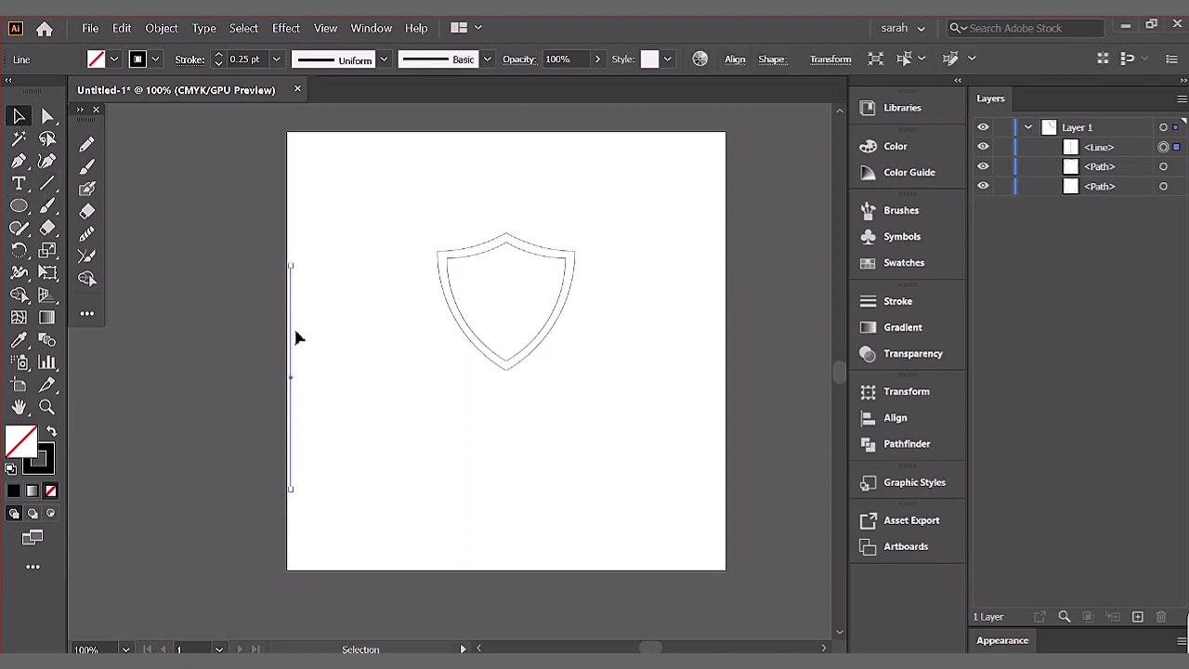
drag(292, 337, 325, 319)
- Repeat the copy transformation with Transform Again until there are twelve evenly spaced vertical lines
click(162, 28)
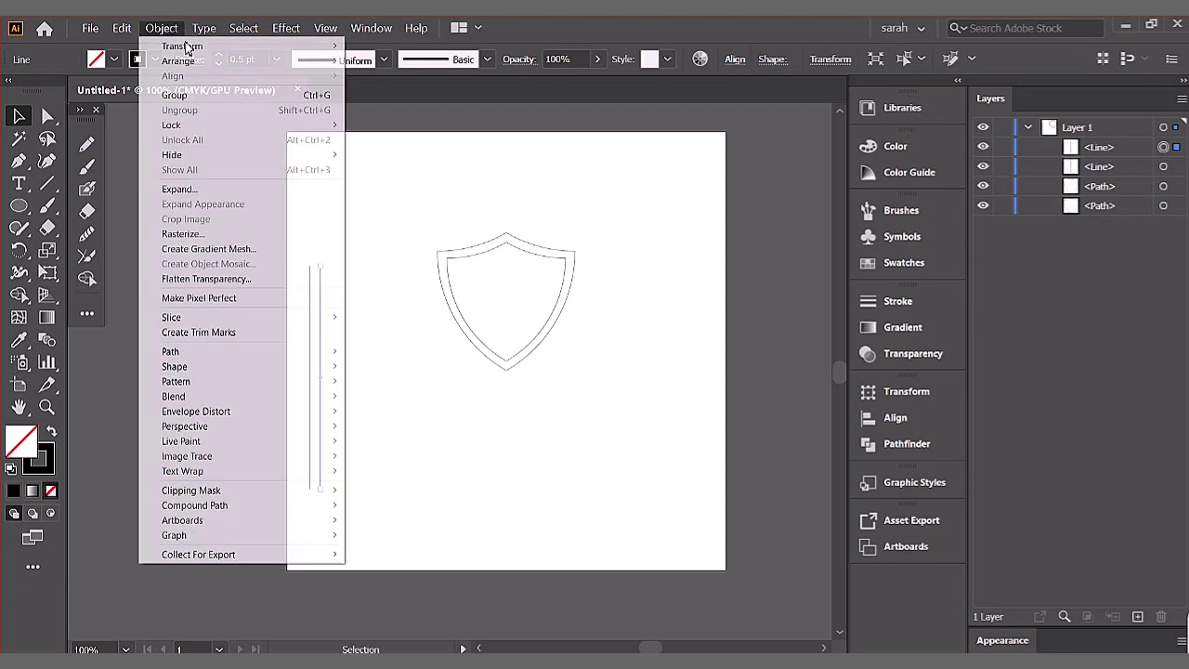
mouse_move(192, 45)
click(408, 44)
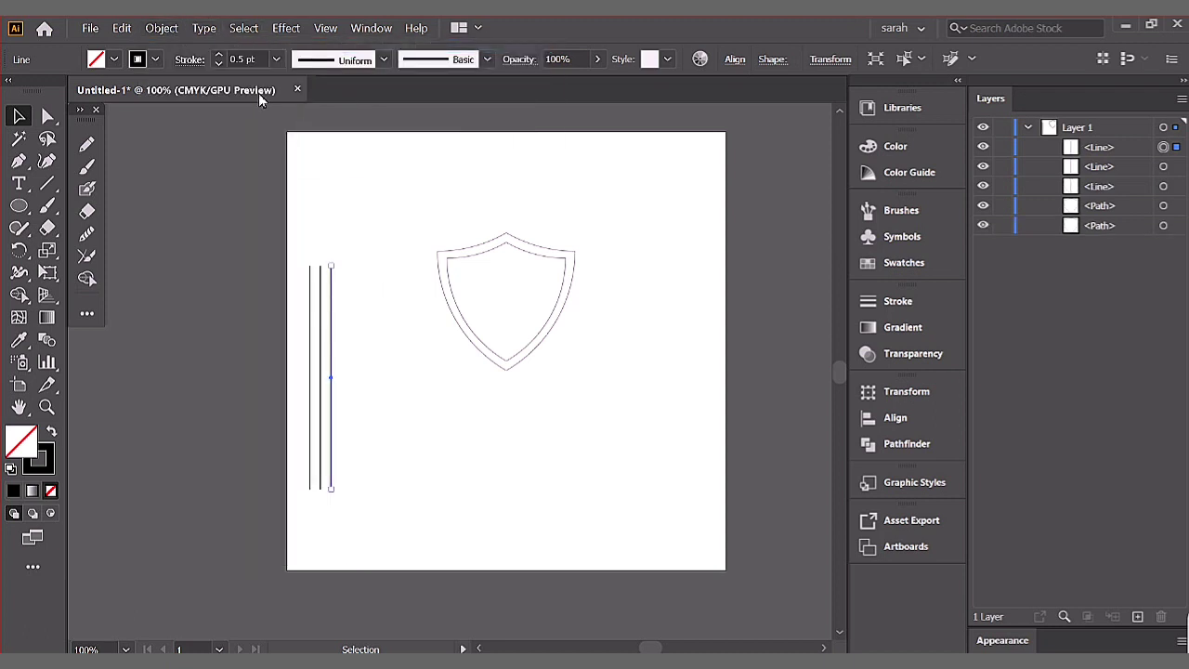
key(ctrl+d)
key(ctrl+d)
key(ctrl+d)
key(ctrl+d)
key(ctrl+d)
key(ctrl+d)
key(ctrl+d)
key(ctrl+d)
key(ctrl+d)
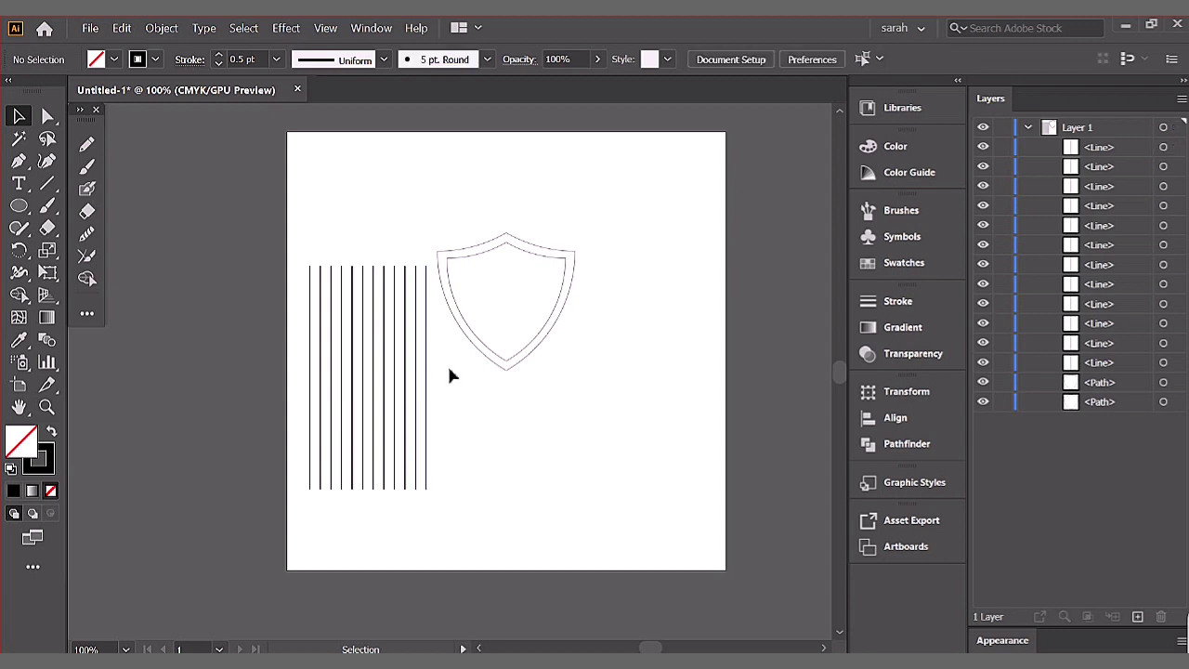
- Group the twelve vertical lines
drag(448, 368, 316, 391)
right_click(380, 391)
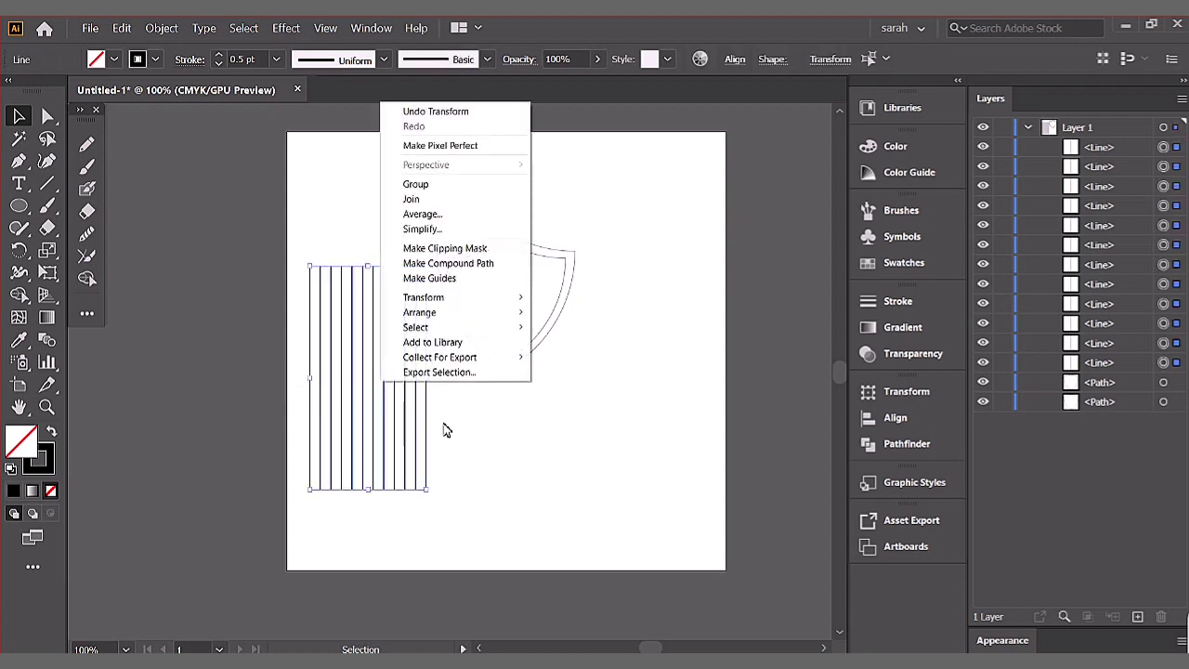
click(423, 184)
- Create a copy of the line group rotated 90° so horizontal lines cross the vertical ones
right_click(373, 334)
mouse_move(461, 495)
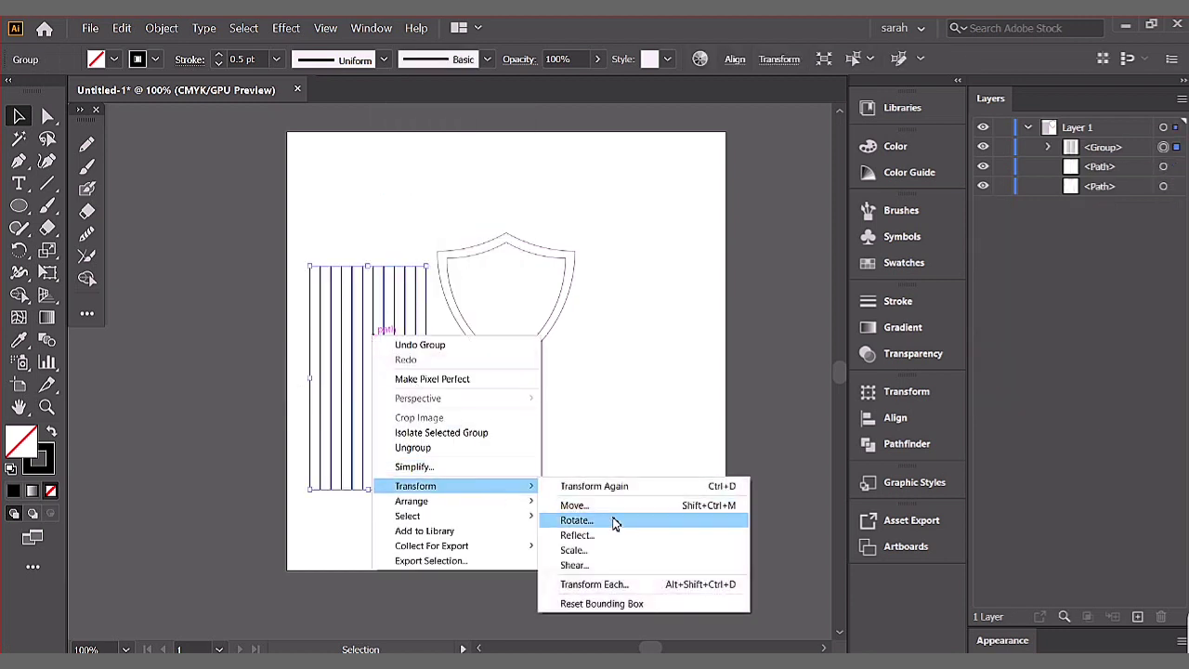
click(615, 520)
click(746, 423)
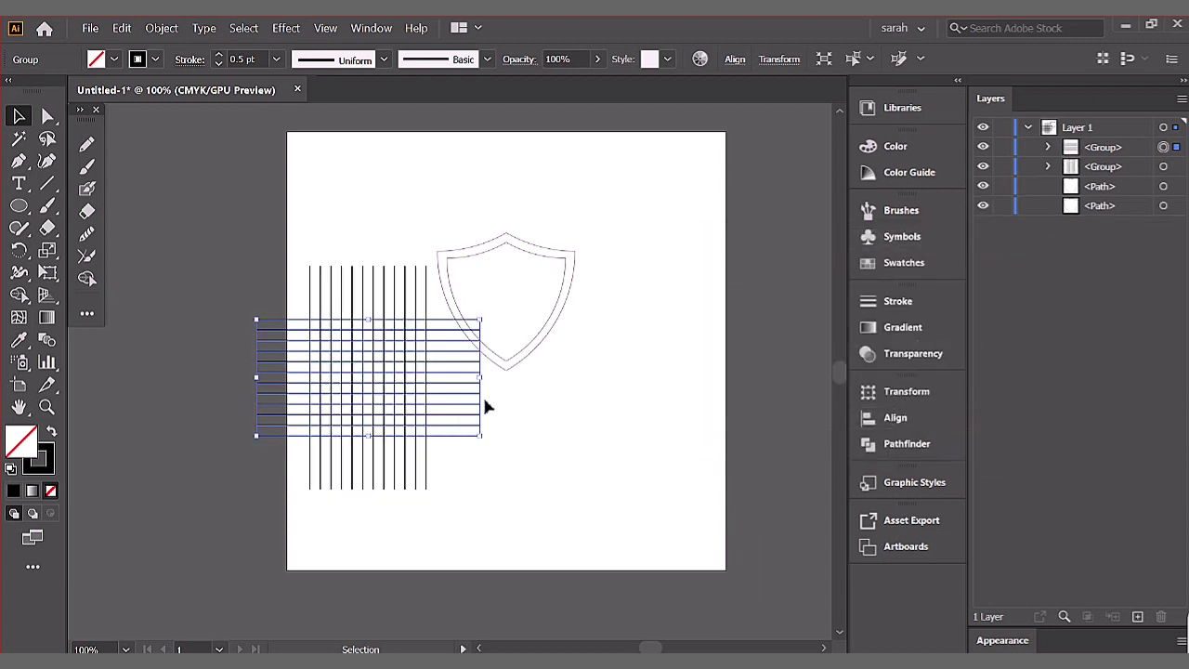
right_click(427, 380)
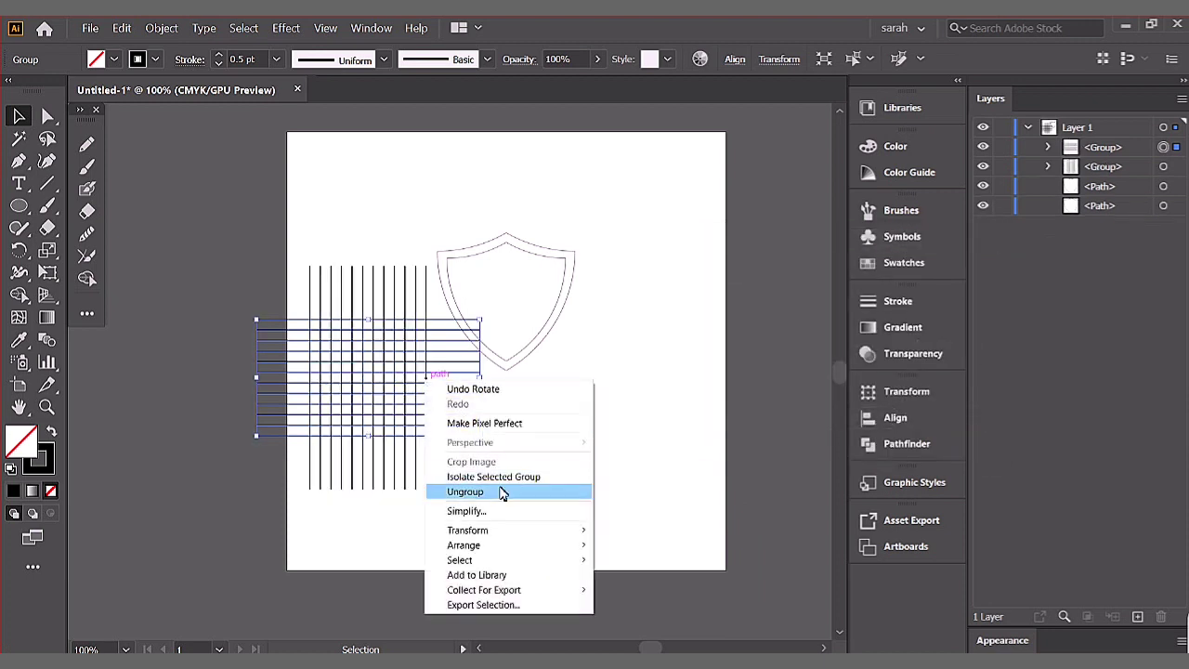
click(599, 429)
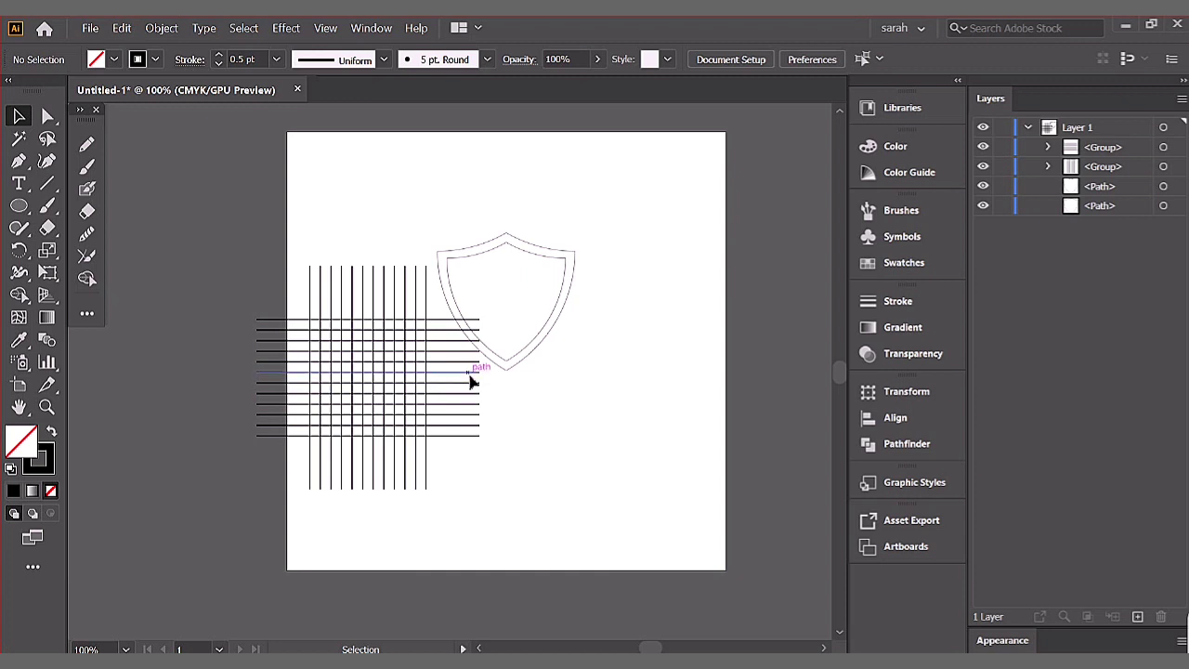
click(471, 381)
right_click(471, 381)
key(Escape)
click(554, 394)
- Shorten the horizontal and vertical line groups to each other's extents so they form a square grid
click(477, 393)
drag(479, 377, 432, 376)
drag(258, 377, 324, 385)
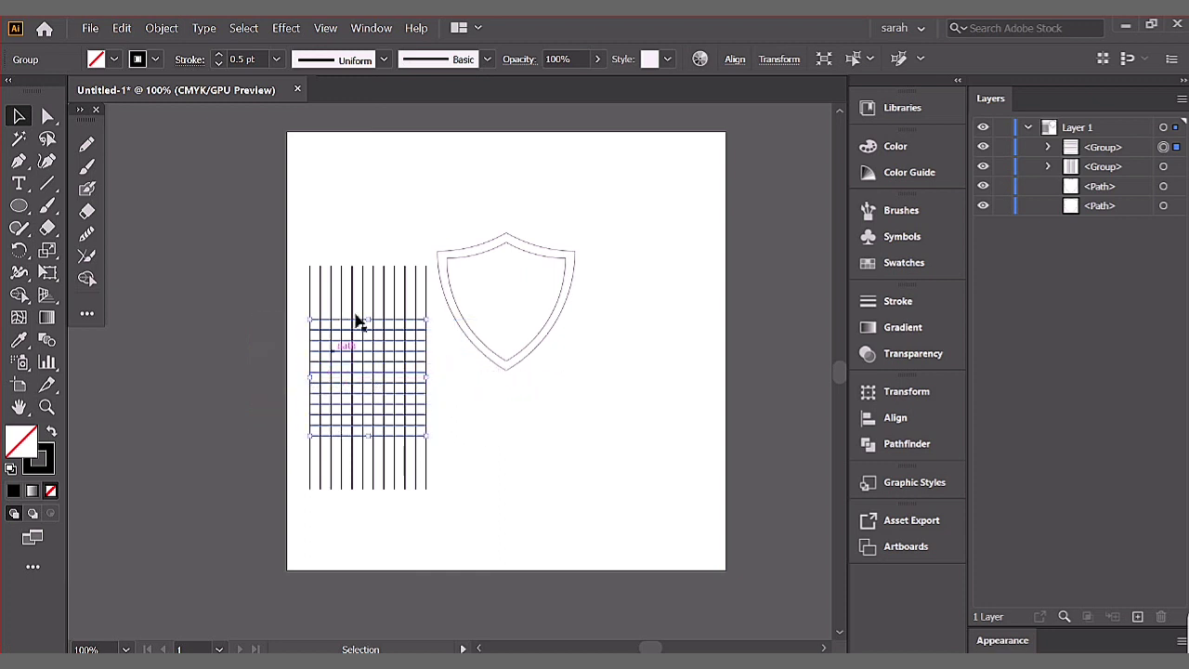
click(377, 291)
drag(379, 267, 379, 325)
drag(375, 497, 367, 268)
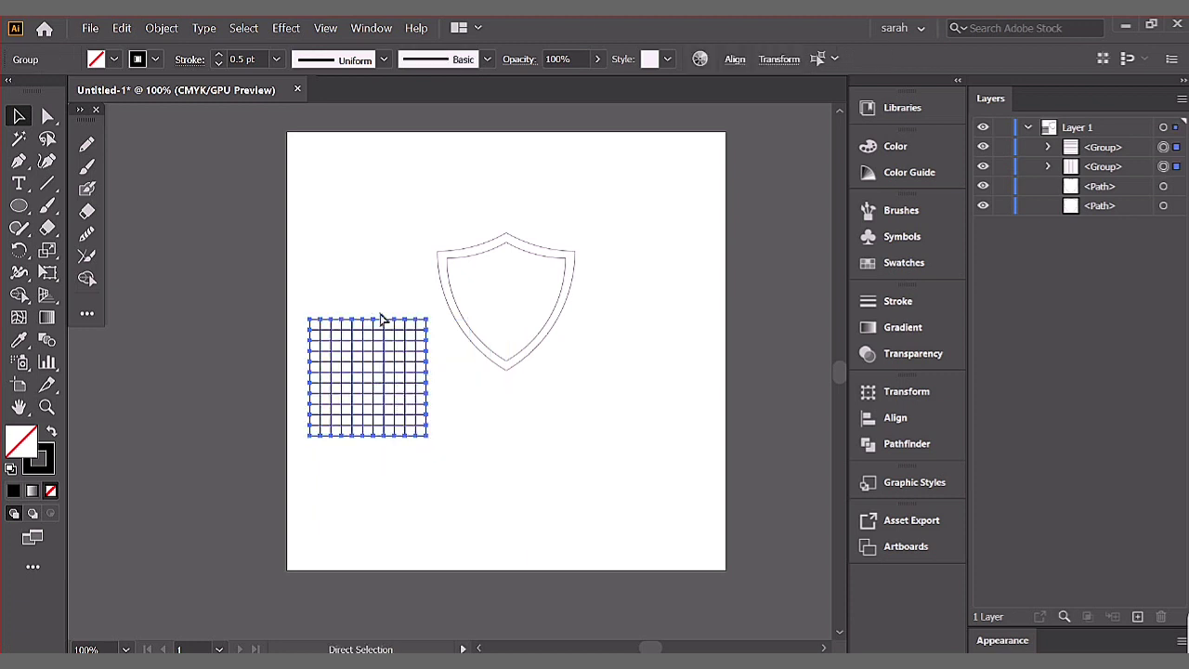
- Group the horizontal and vertical lines into one grid and enlarge it proportionally to the artboard's lower edge
right_click(395, 351)
click(437, 457)
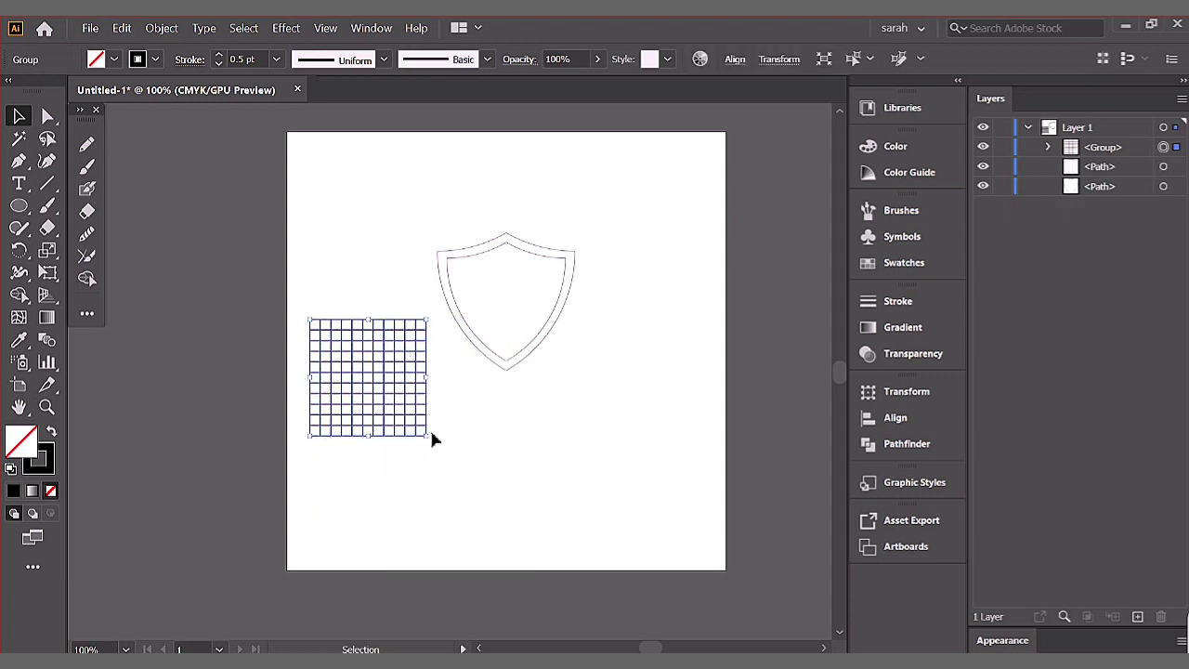
drag(427, 435, 556, 546)
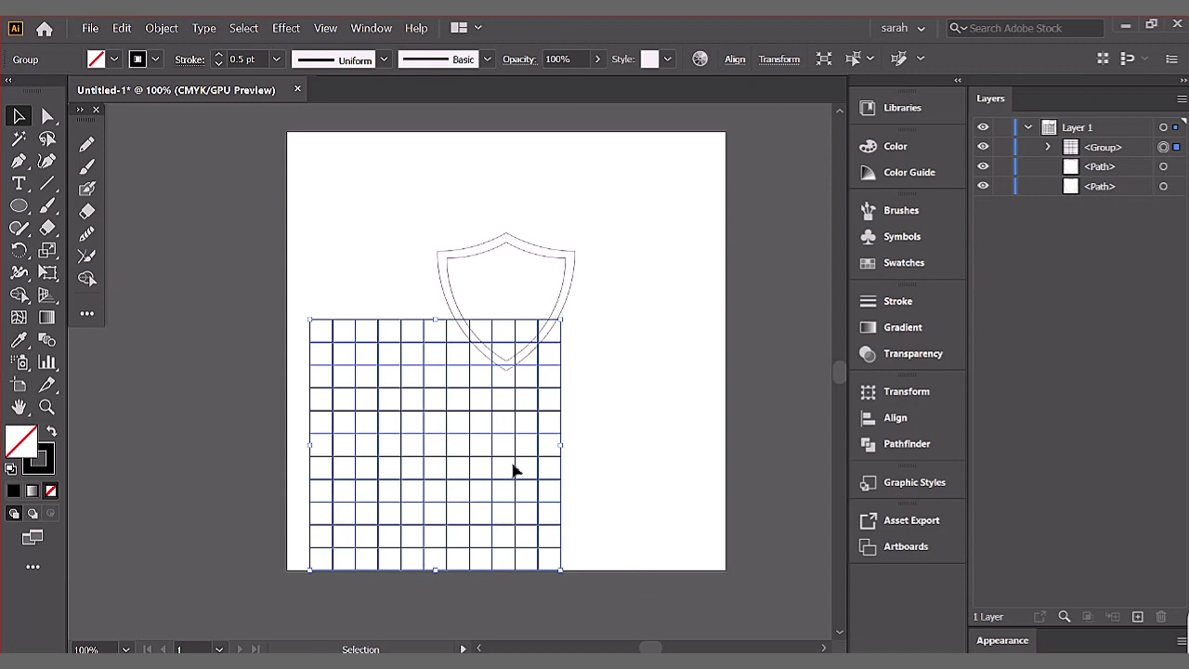
- Group the two shield outlines with a 0.5 pt stroke and bring the group to the front of the grid
click(473, 241)
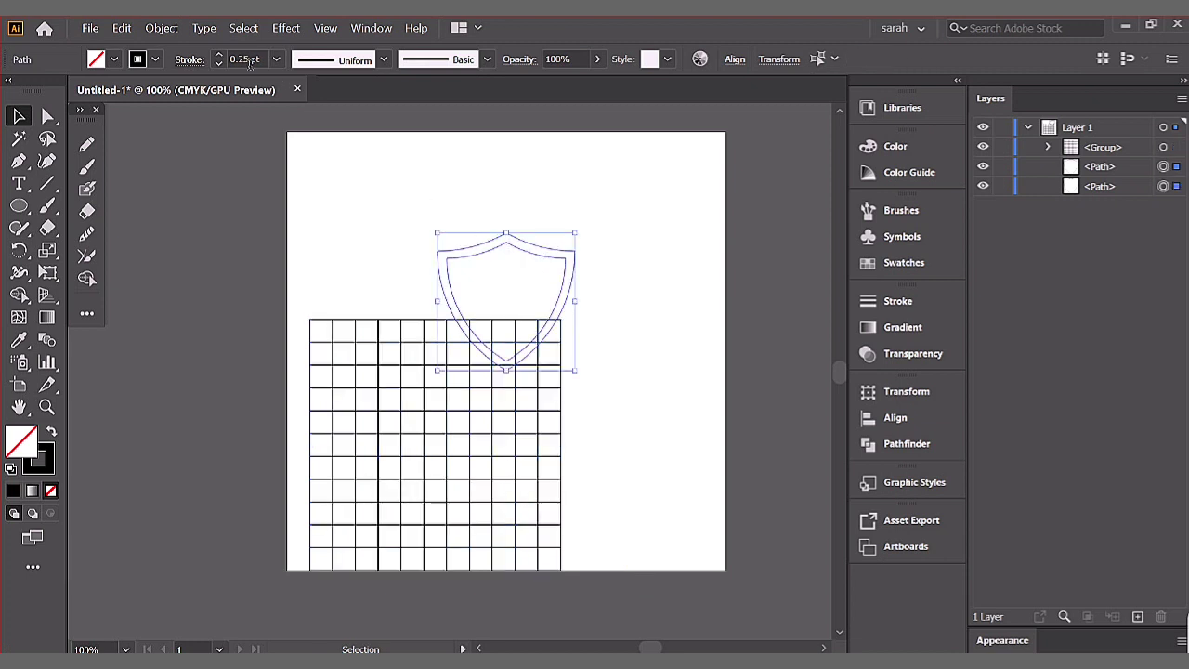
key(ctrl+g)
right_click(546, 258)
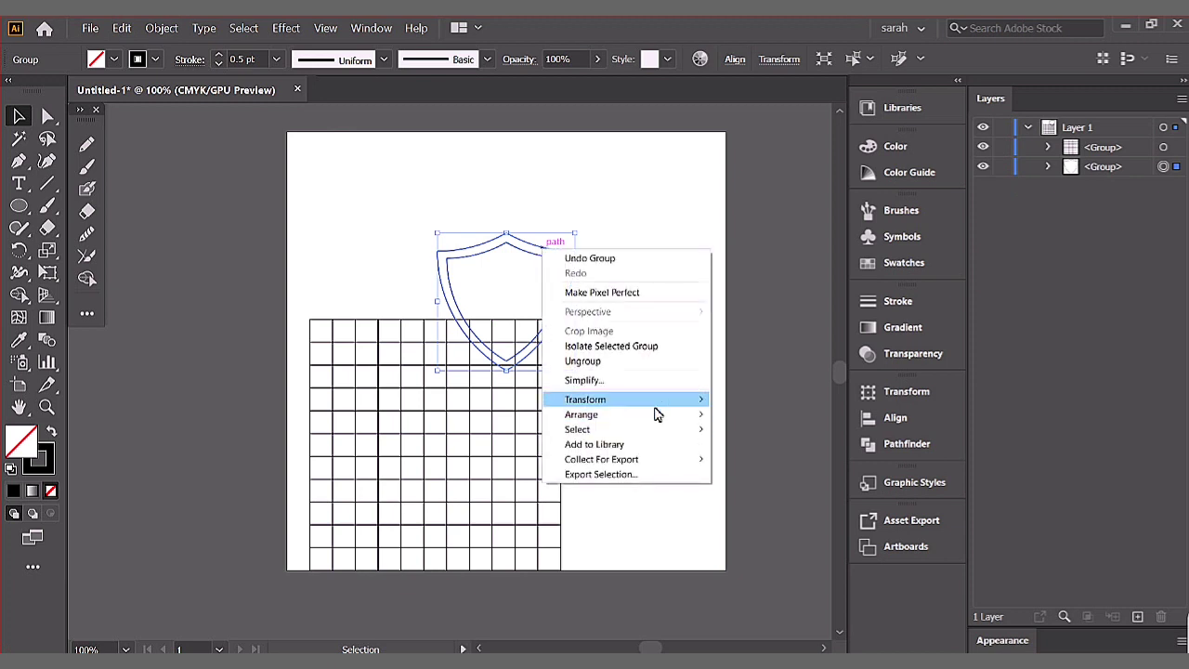
mouse_move(659, 415)
click(743, 429)
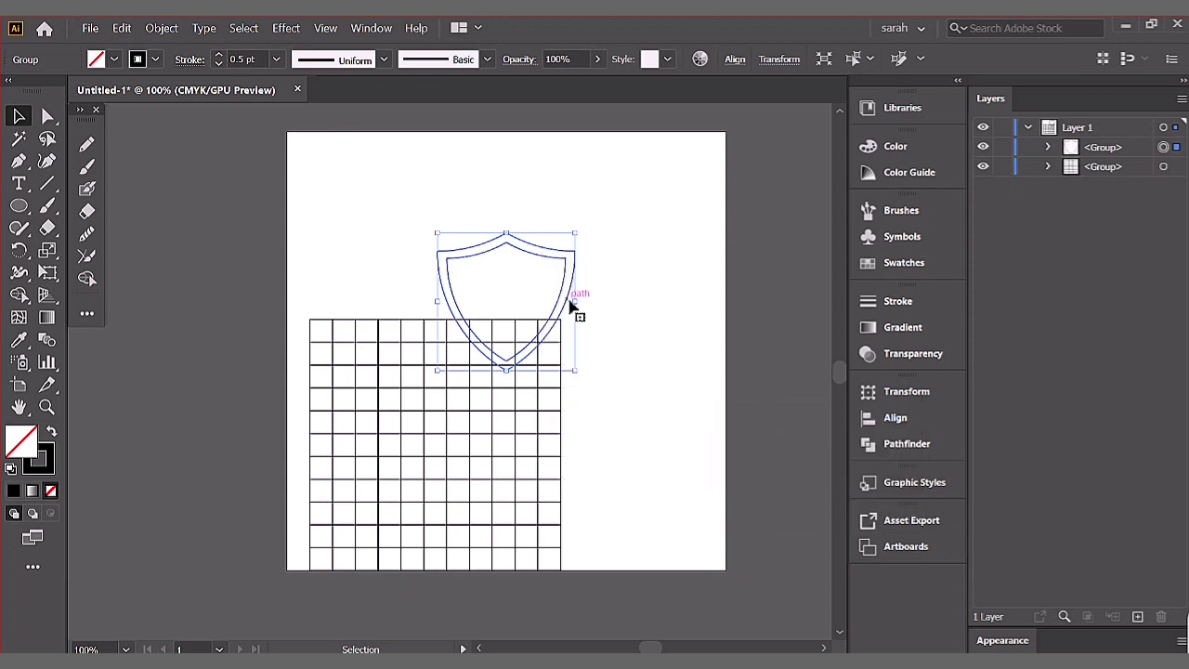
- Move the grid toward the artboard centre and fit the enlarged shield over it so their outer bounds match
drag(562, 315, 688, 266)
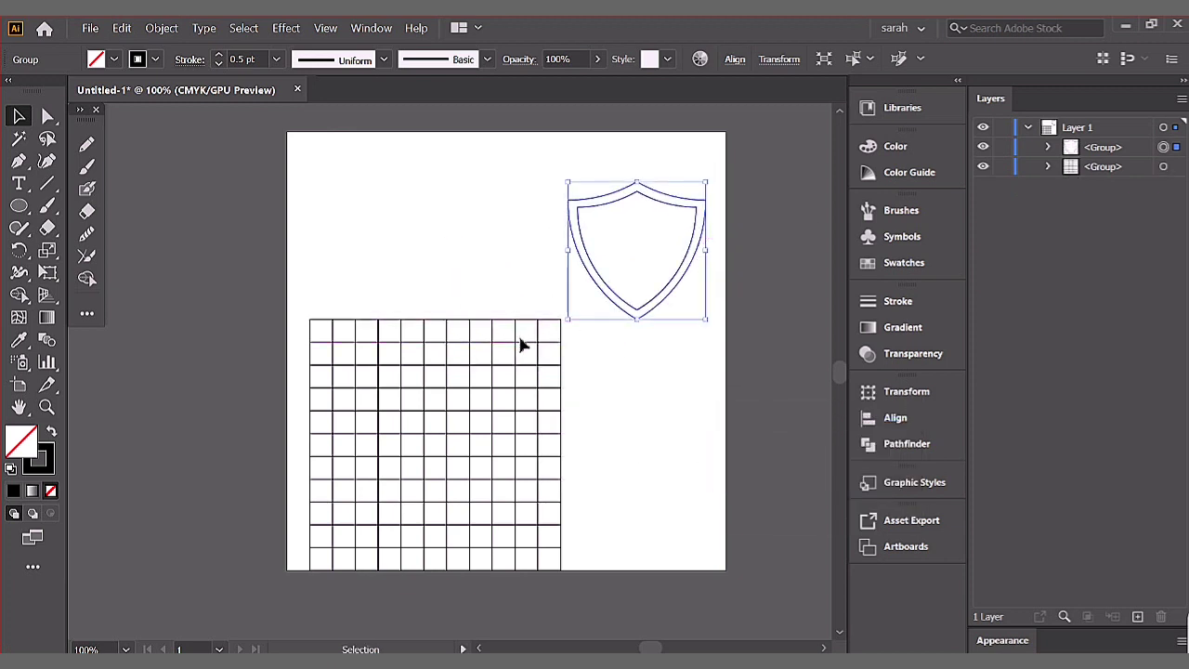
drag(520, 345, 506, 239)
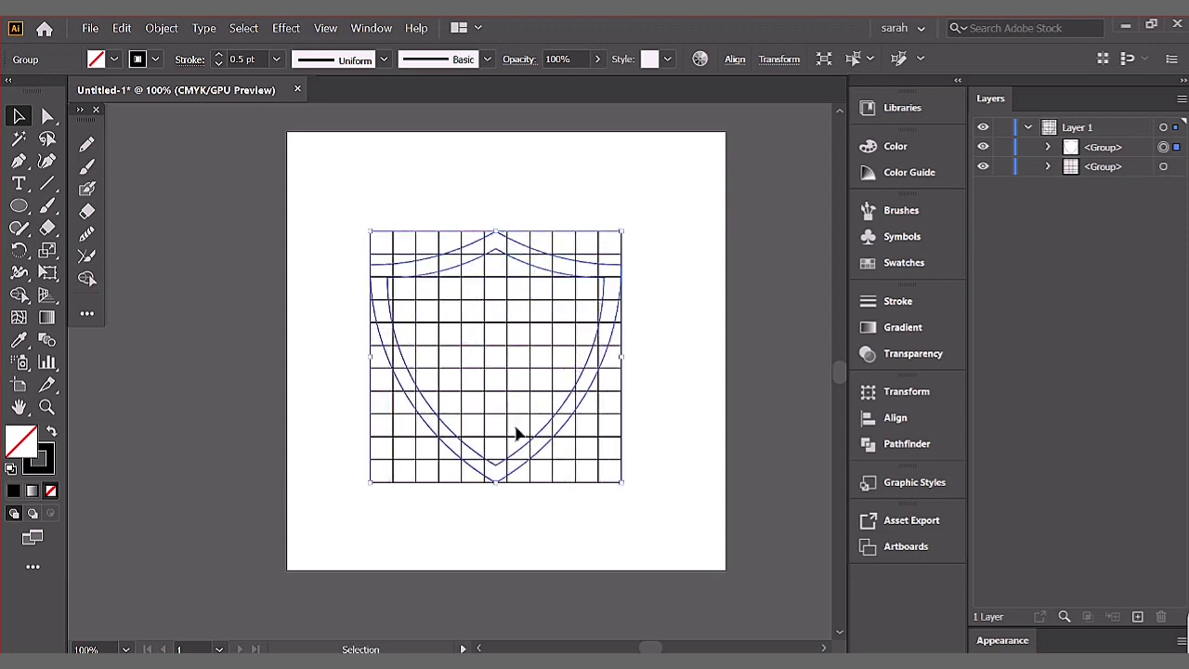
- Using Shape Builder with a black fill and no stroke, merge the shield's left border with its adjoining inner vertical and horizontal bars
click(670, 258)
click(408, 409)
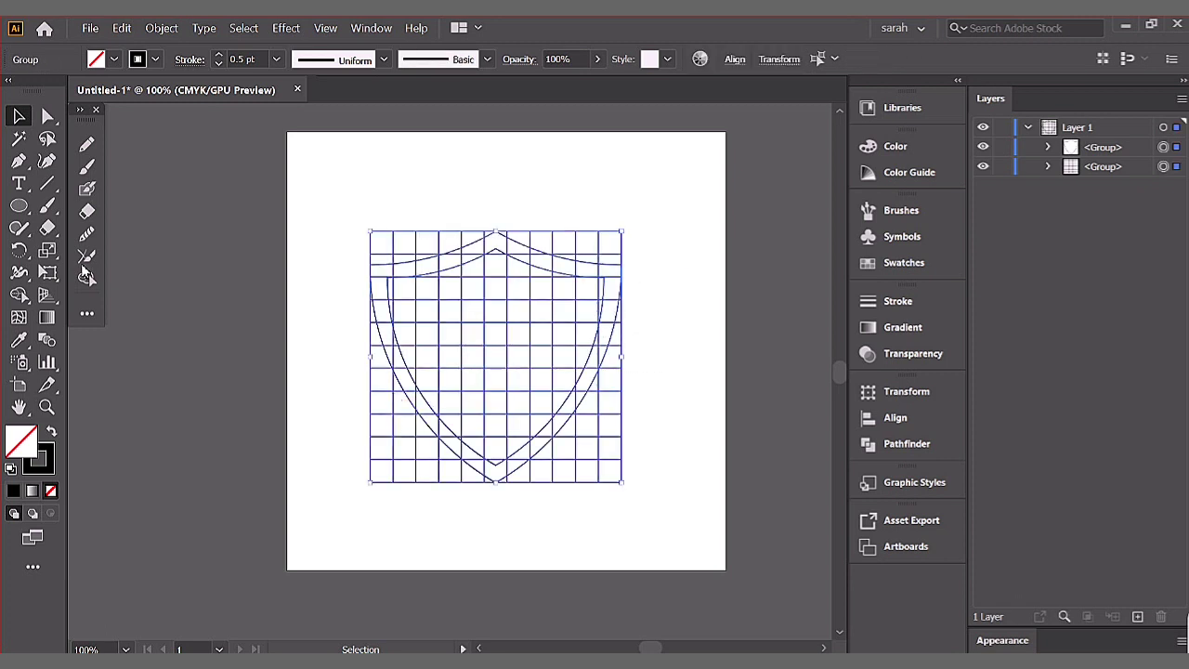
click(18, 295)
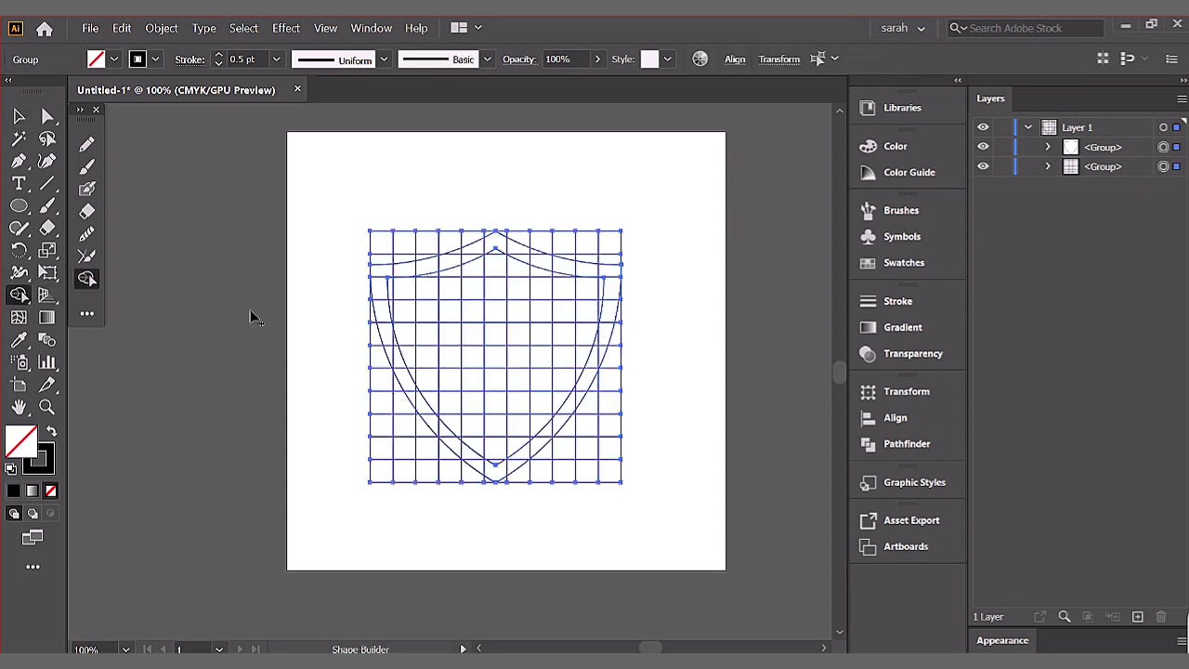
scroll(449, 302, up, 1)
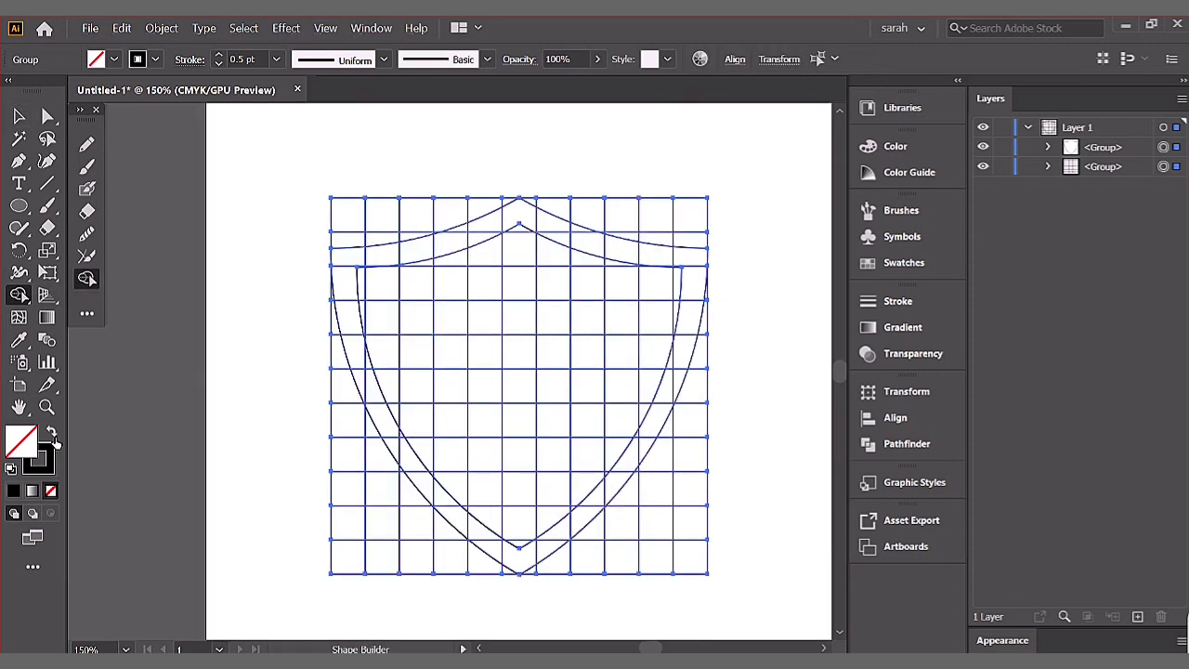
click(52, 435)
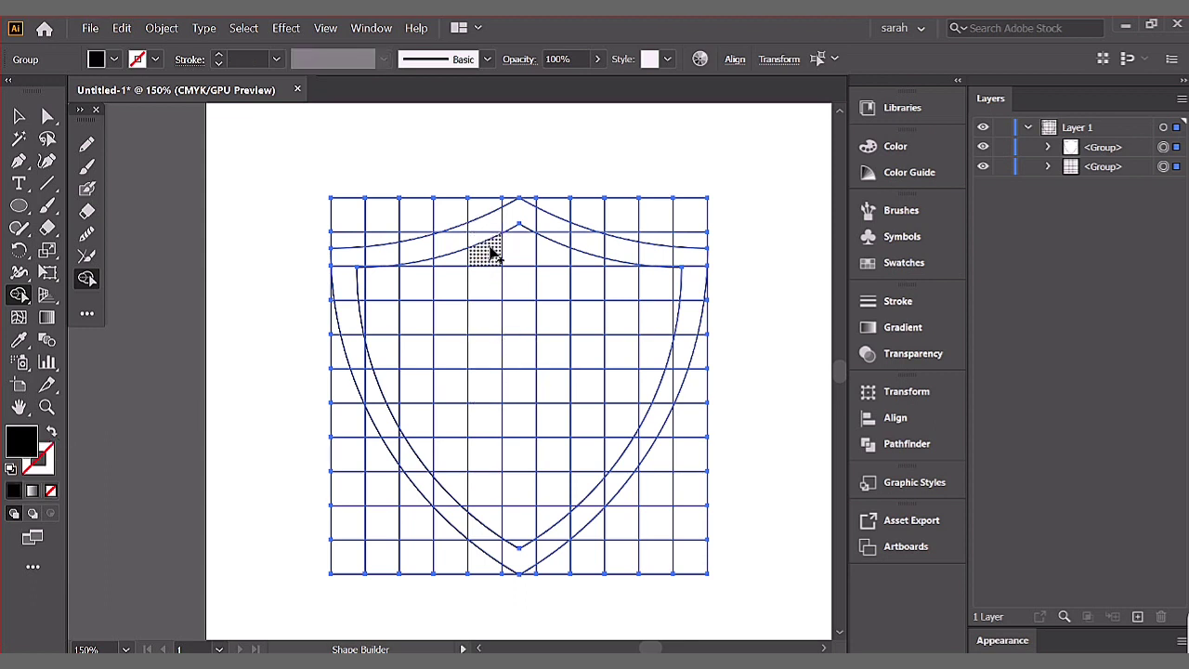
mouse_move(486, 283)
mouse_down()
mouse_move(483, 226)
mouse_move(345, 276)
mouse_move(367, 386)
mouse_move(369, 369)
mouse_move(386, 384)
mouse_move(454, 393)
mouse_up()
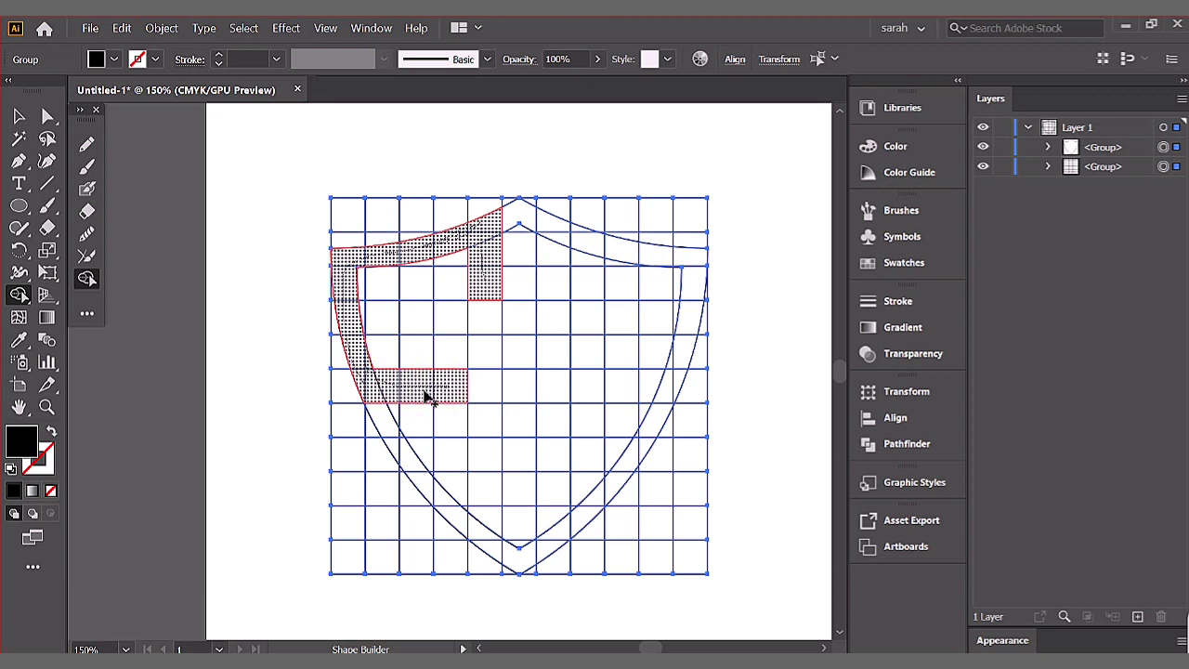
drag(378, 395, 378, 395)
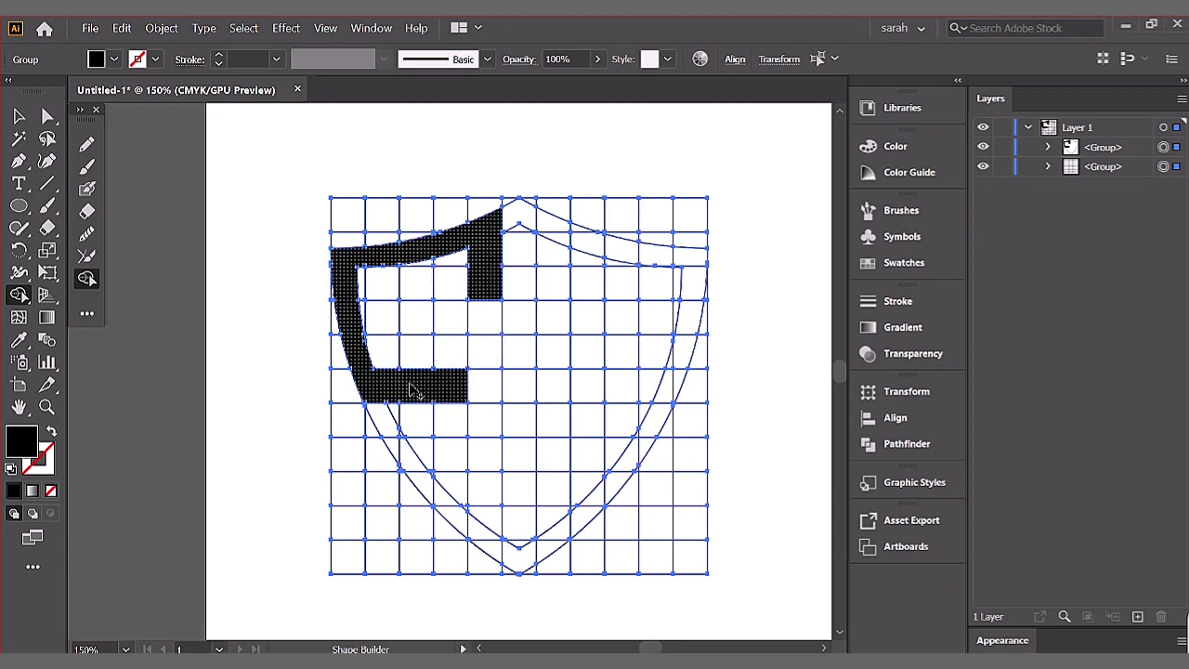
mouse_move(375, 406)
mouse_down()
mouse_move(431, 497)
mouse_move(497, 547)
mouse_move(499, 474)
mouse_up()
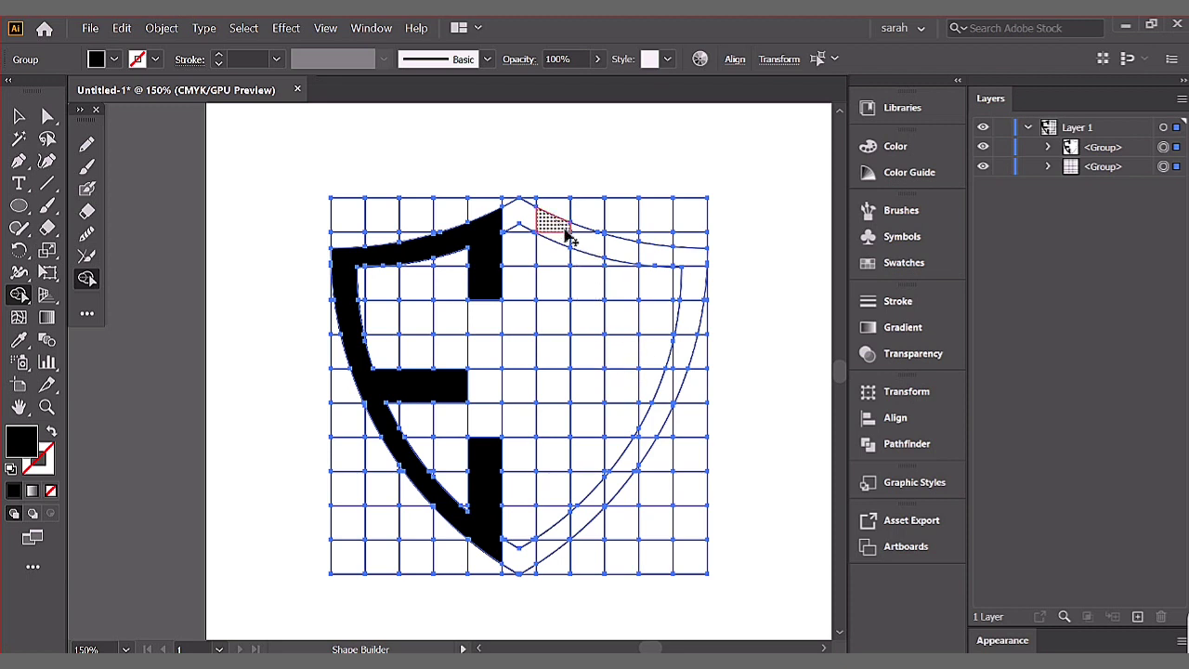
- Merge the shield's right border and matching inner bars into solid black shapes, mirroring the left half
mouse_move(570, 238)
mouse_down()
mouse_move(690, 265)
mouse_move(706, 293)
mouse_move(695, 332)
mouse_up()
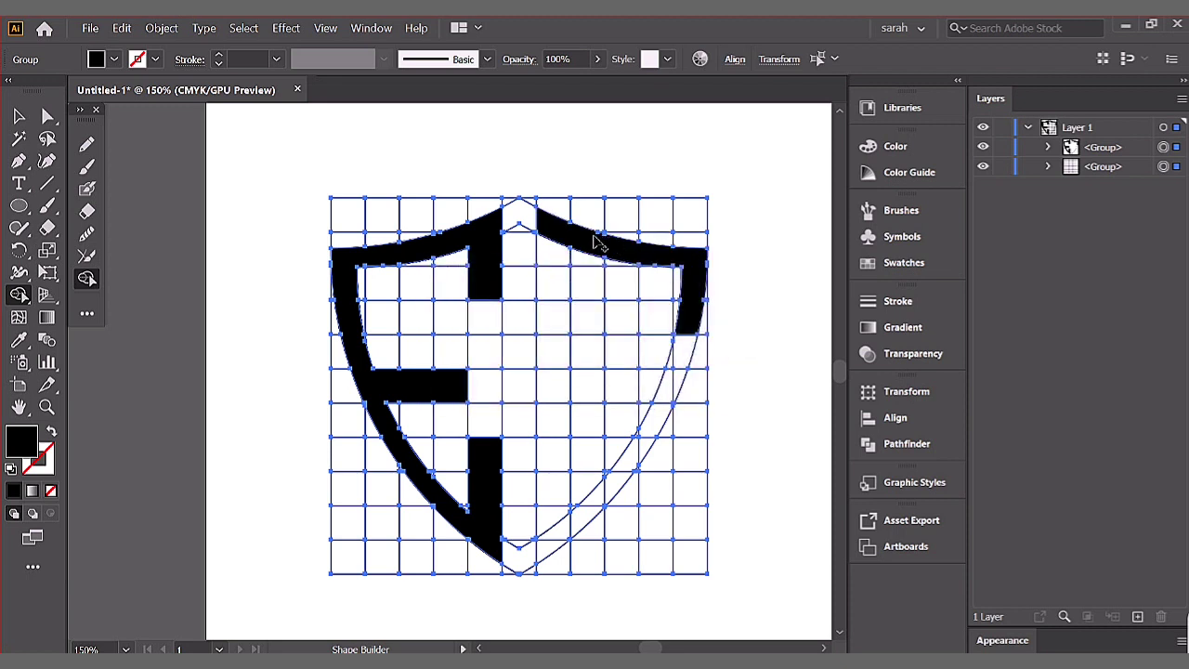
drag(557, 244, 553, 284)
drag(692, 341, 692, 341)
mouse_move(688, 349)
mouse_down()
mouse_move(665, 384)
mouse_move(597, 393)
mouse_up()
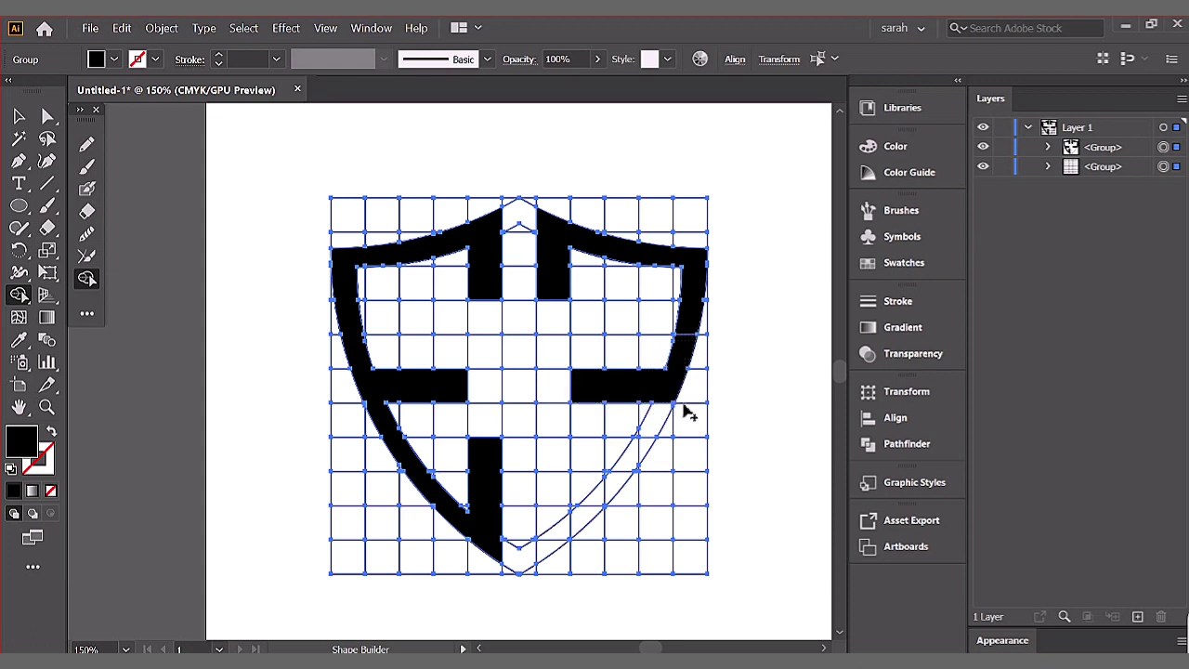
mouse_move(665, 407)
mouse_down()
mouse_move(607, 501)
mouse_move(548, 549)
mouse_move(560, 467)
mouse_up()
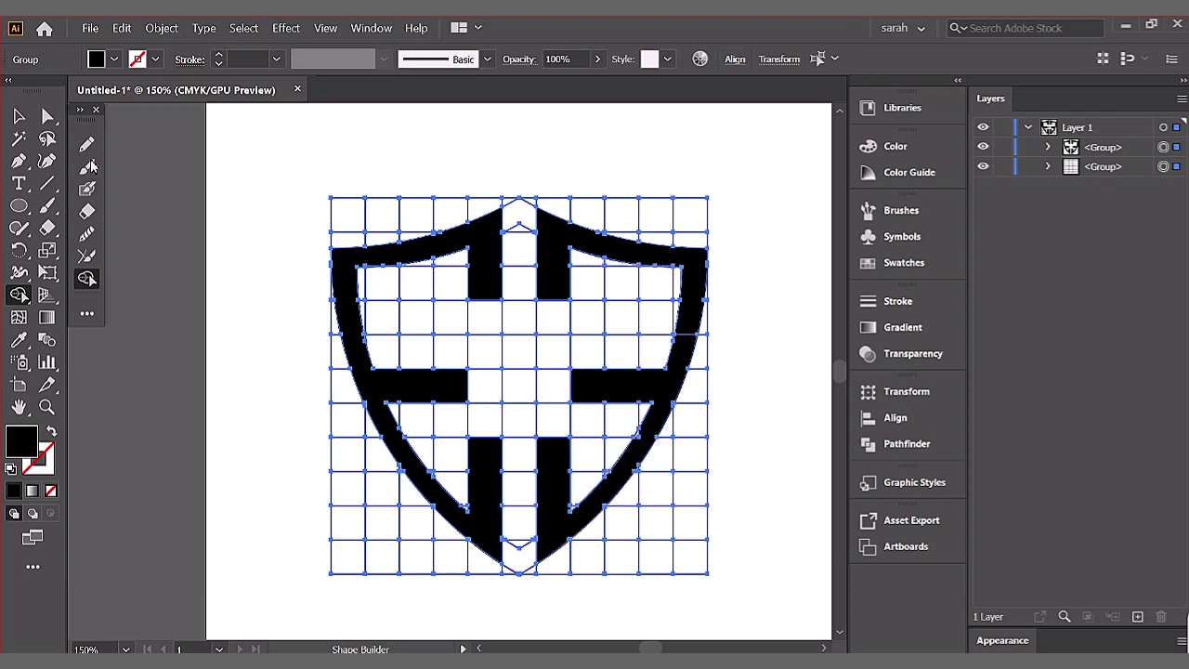
- Hide the horizontal and vertical line subgroups inside the grid group so only the shield artwork shows
click(19, 116)
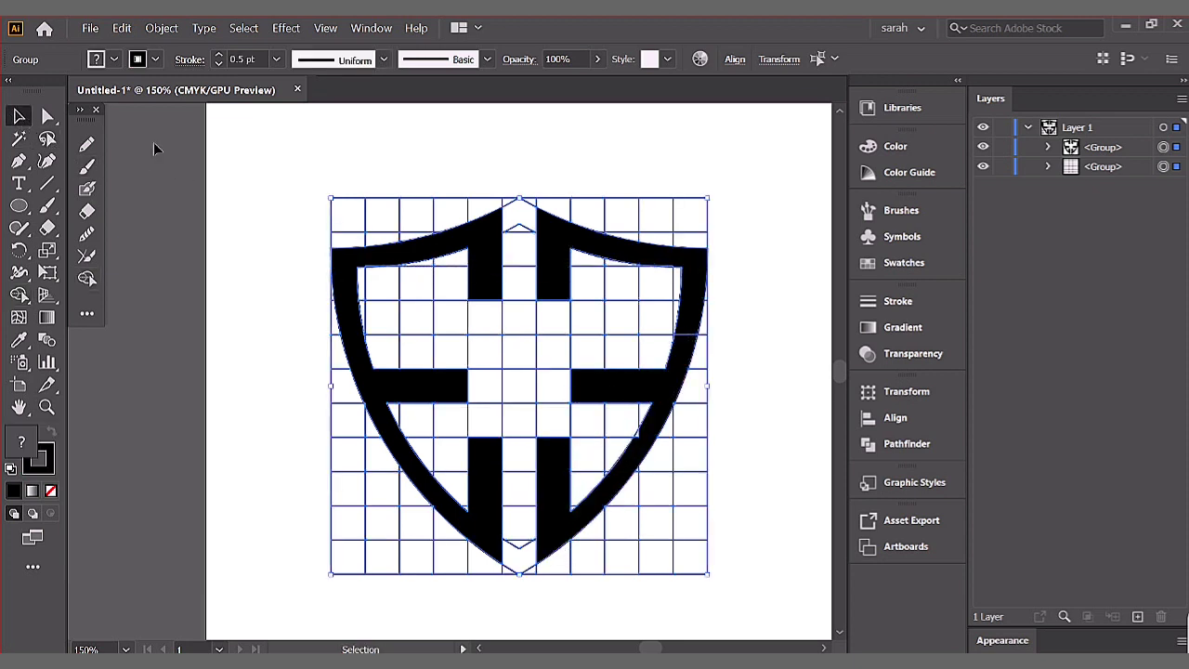
click(1049, 167)
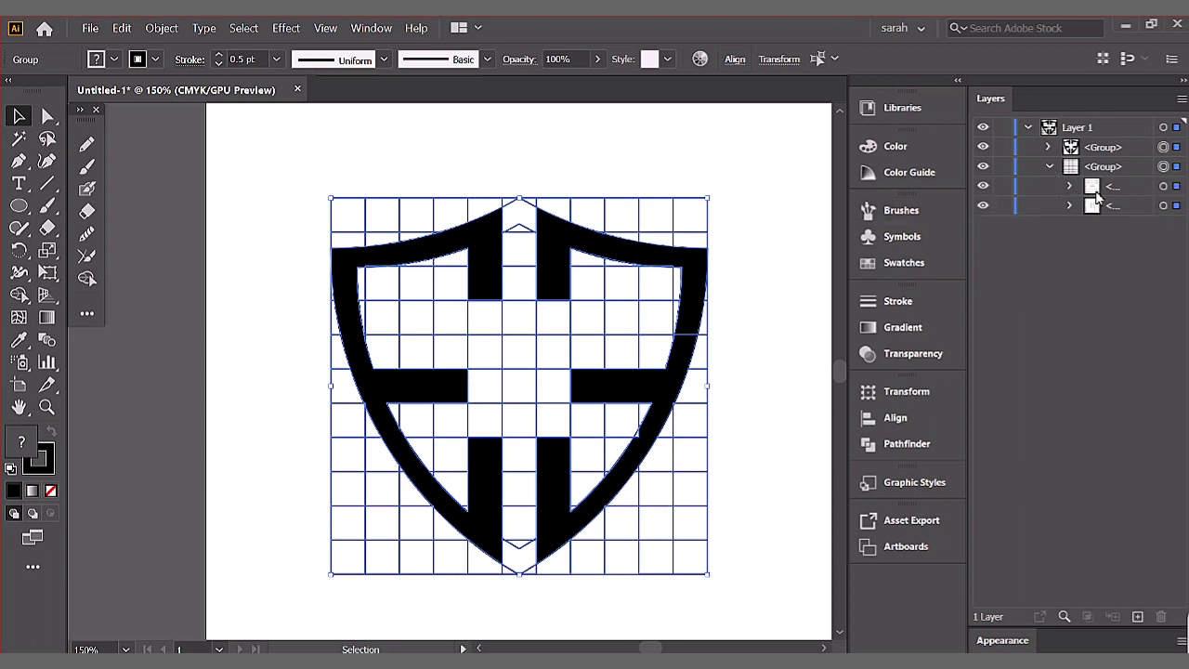
click(1130, 207)
click(1167, 206)
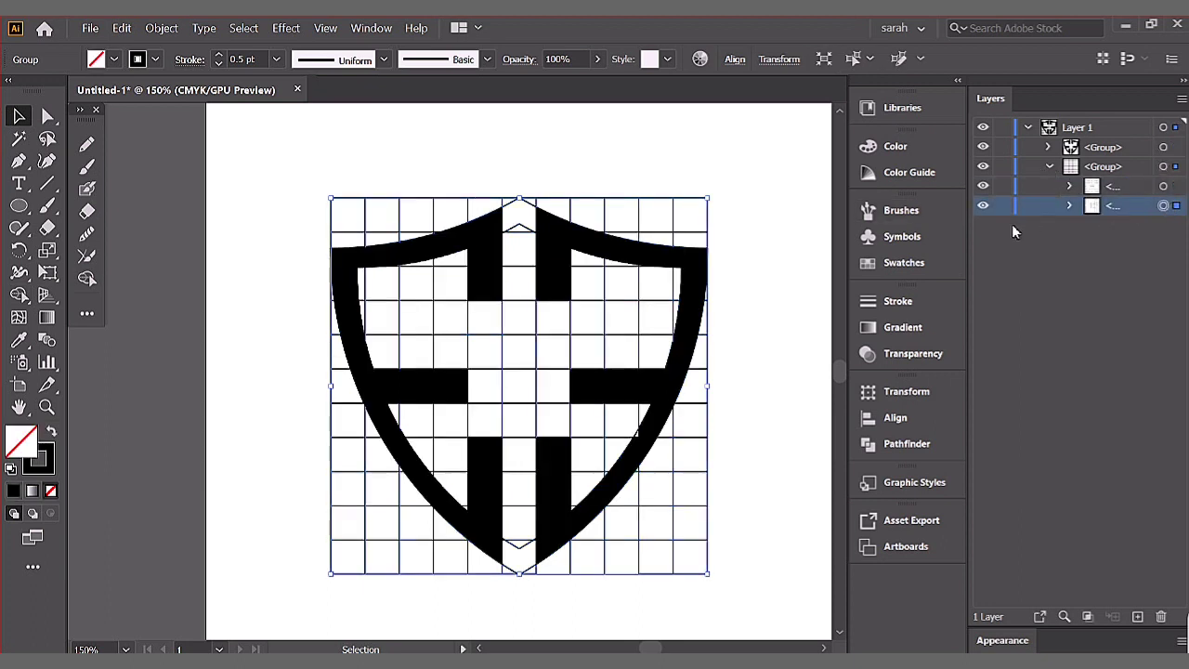
click(984, 207)
click(985, 206)
click(987, 189)
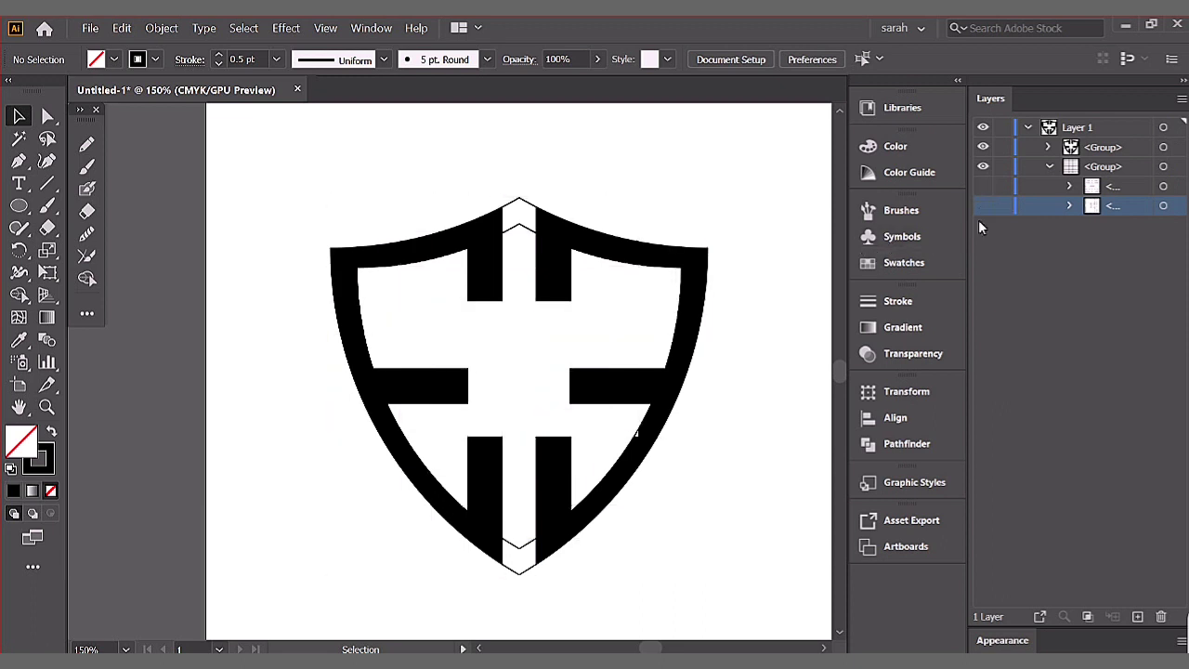
- Select the whole shield and use Shape Builder with a black fill and no stroke to clean up leftover regions along its right border
click(1048, 147)
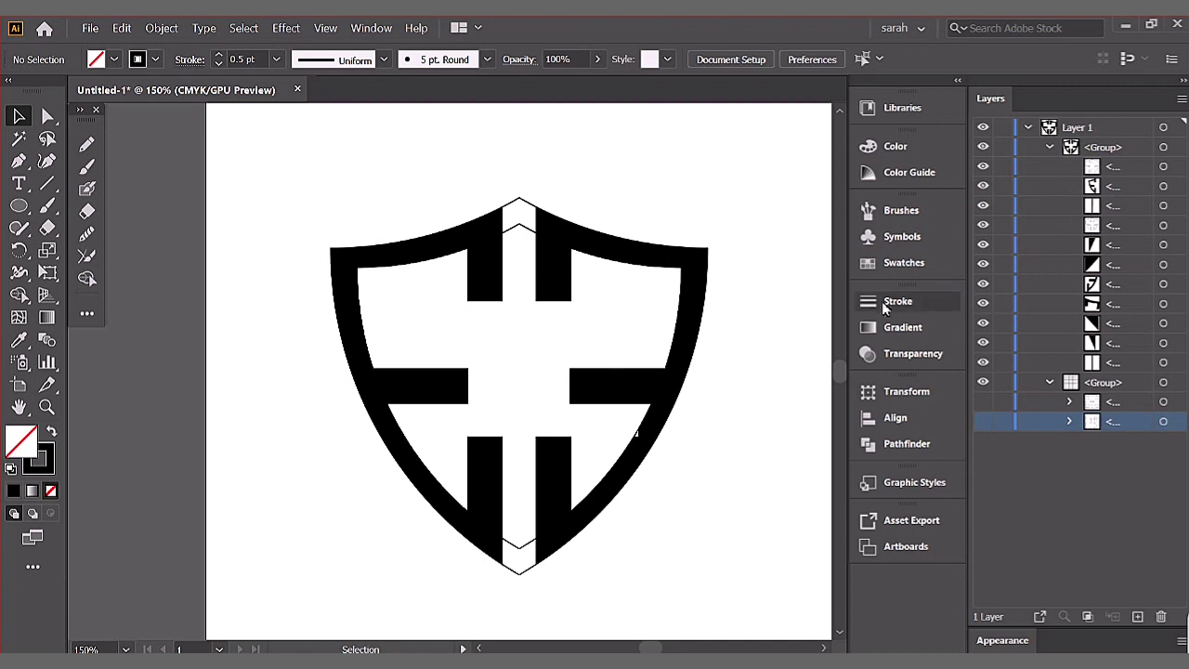
scroll(799, 284, up, 10)
scroll(743, 368, down, 4)
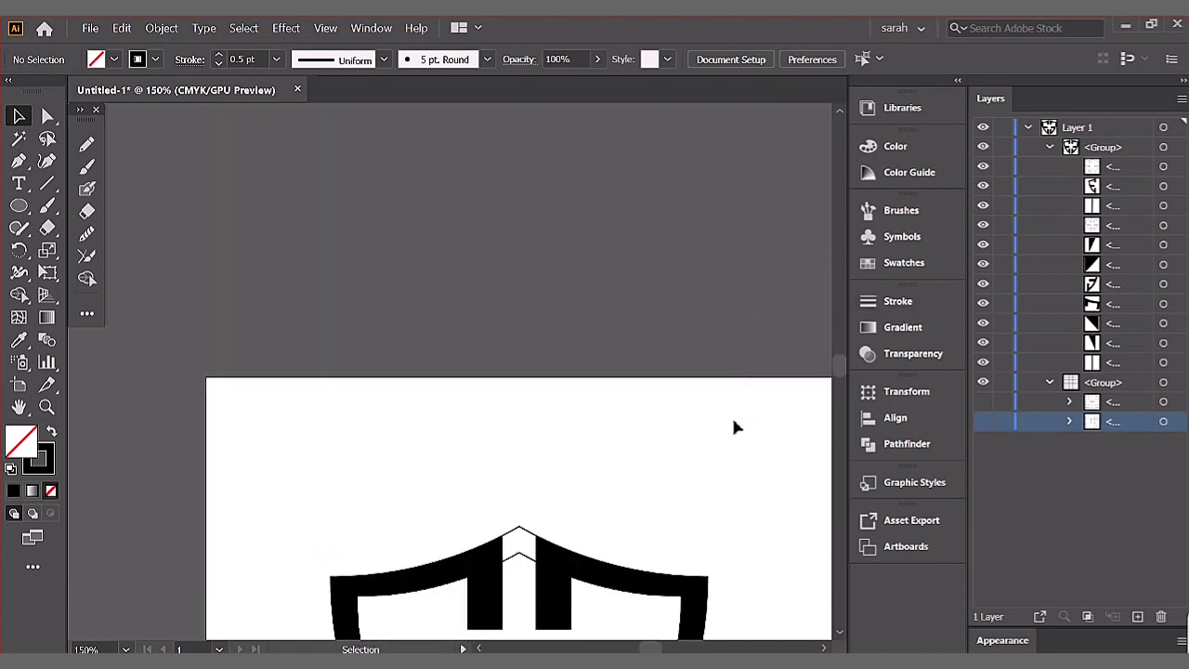
key(ctrl+0)
drag(578, 171, 265, 508)
click(19, 294)
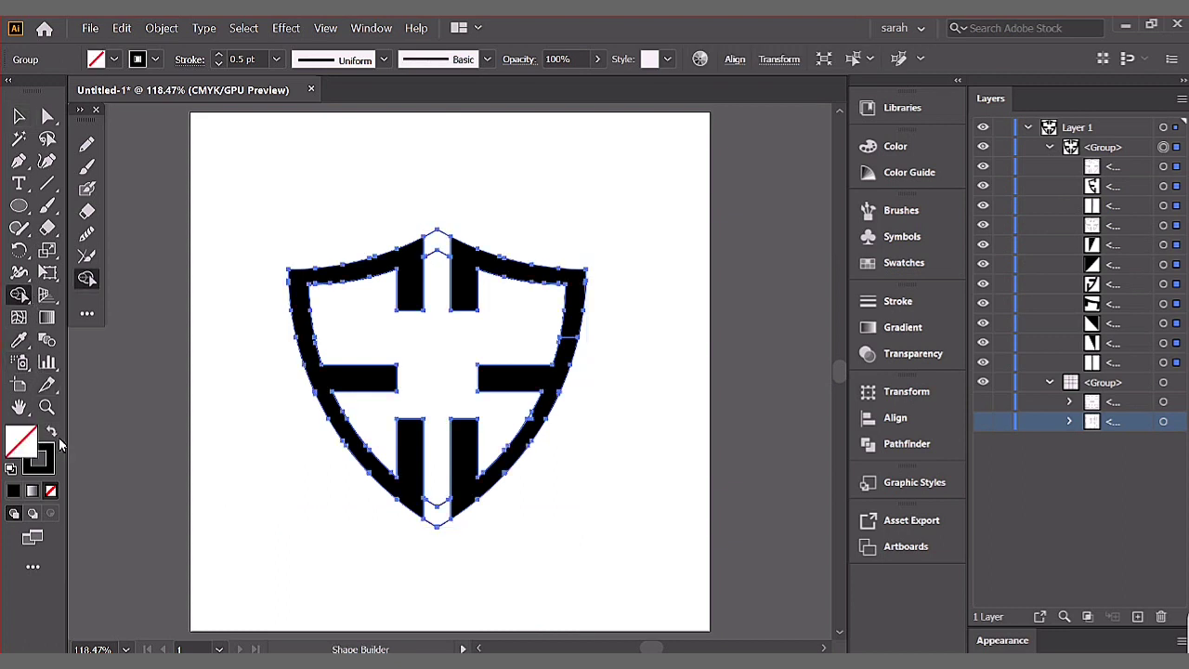
click(52, 432)
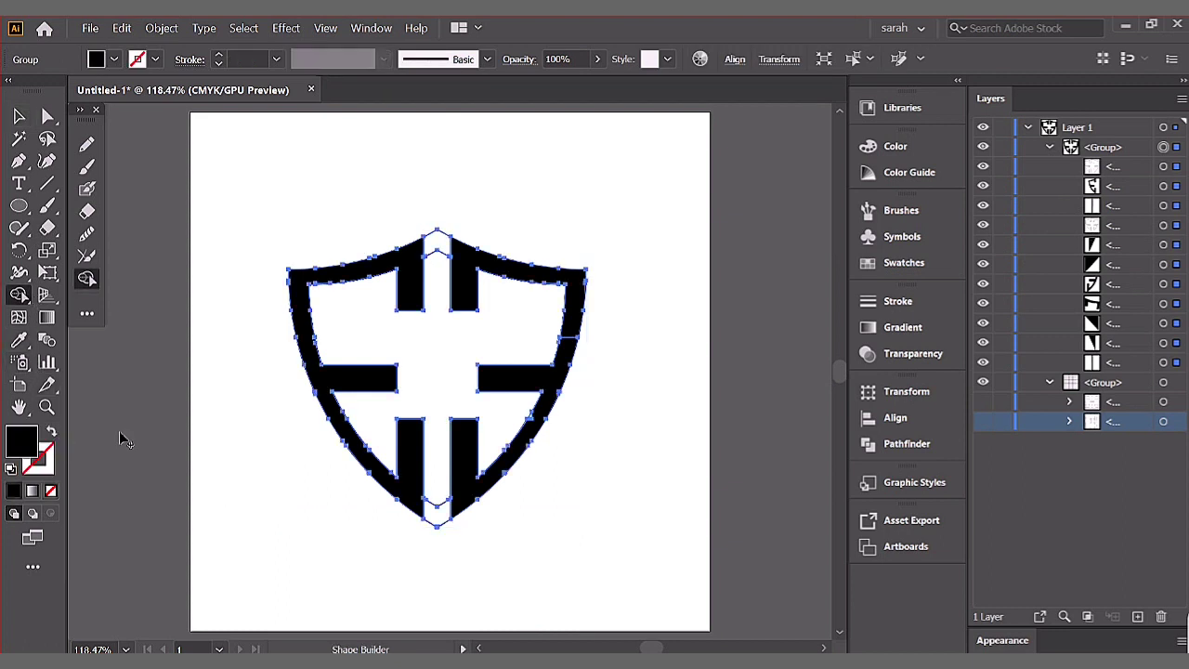
click(537, 423)
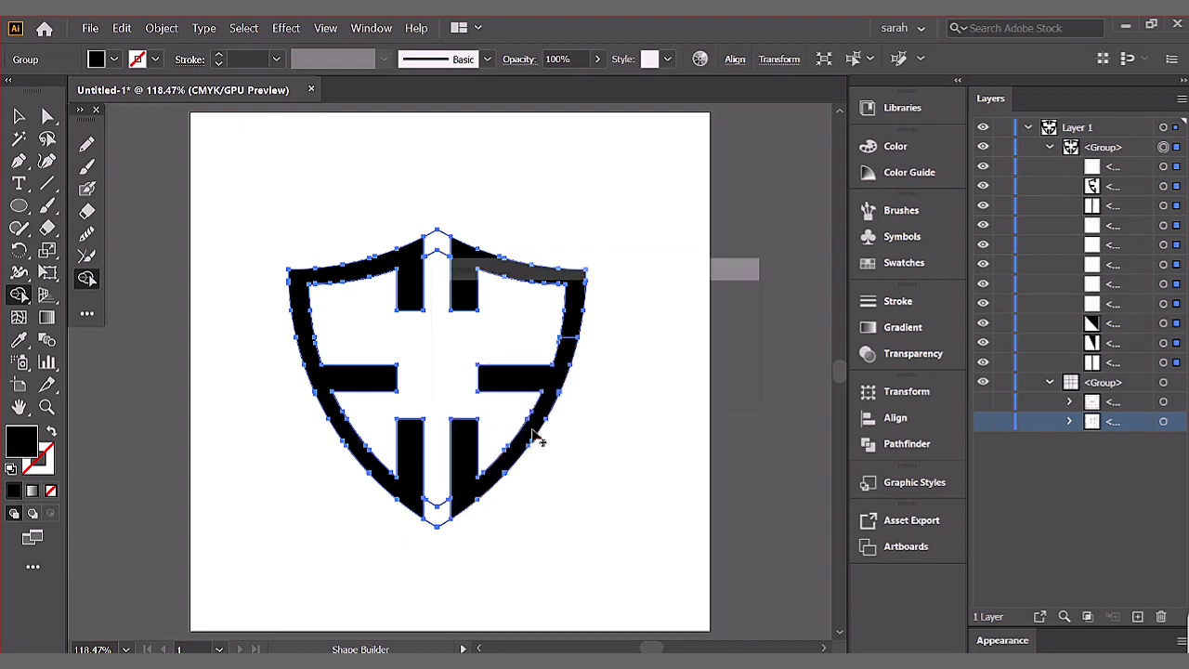
click(565, 368)
- Remove the unfilled pointed pieces at the upper and lower ends of the shield's central gap with Shape Builder, and deselect the artwork
alt+click(440, 279)
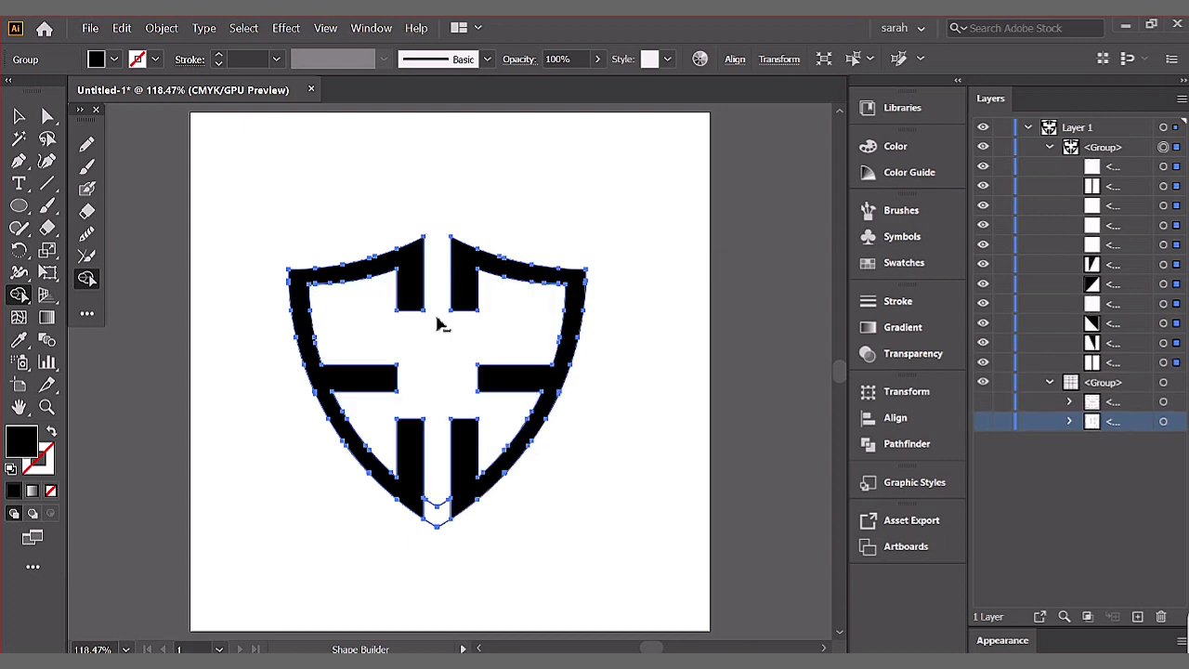
alt+click(437, 513)
click(18, 114)
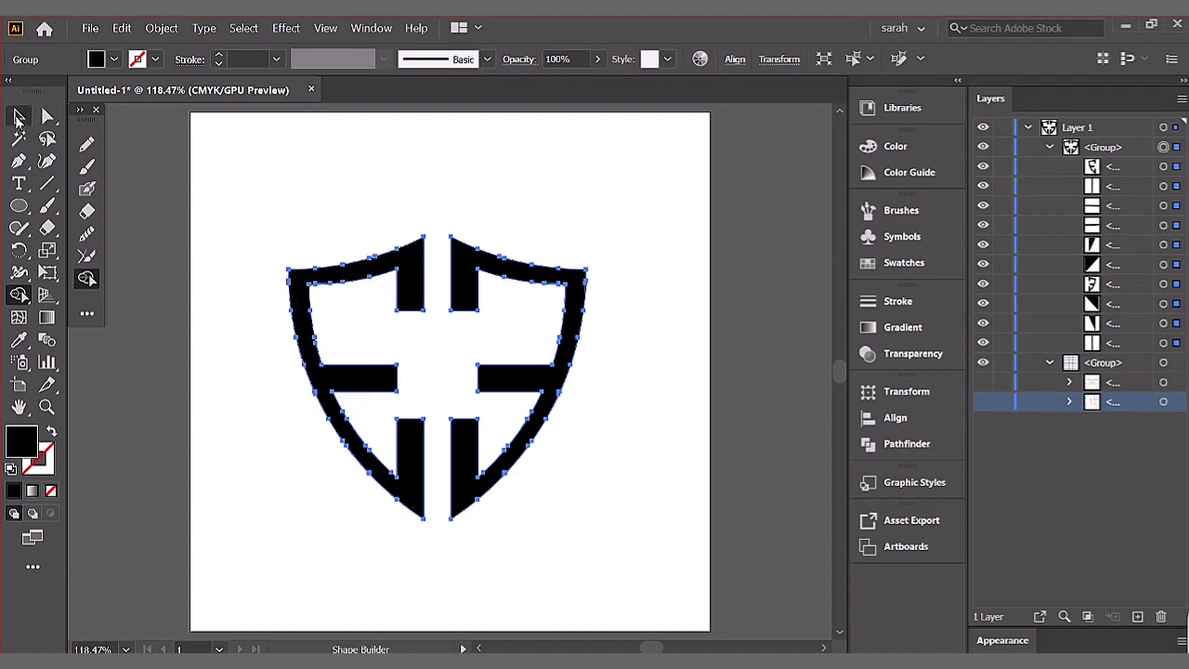
click(331, 159)
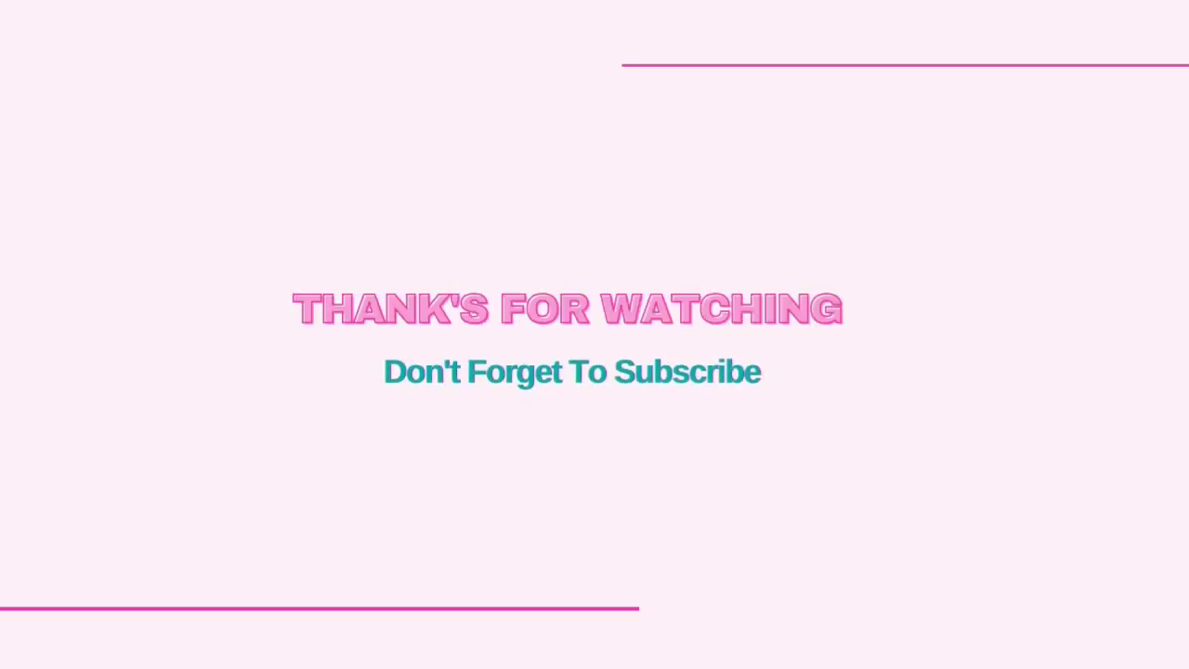